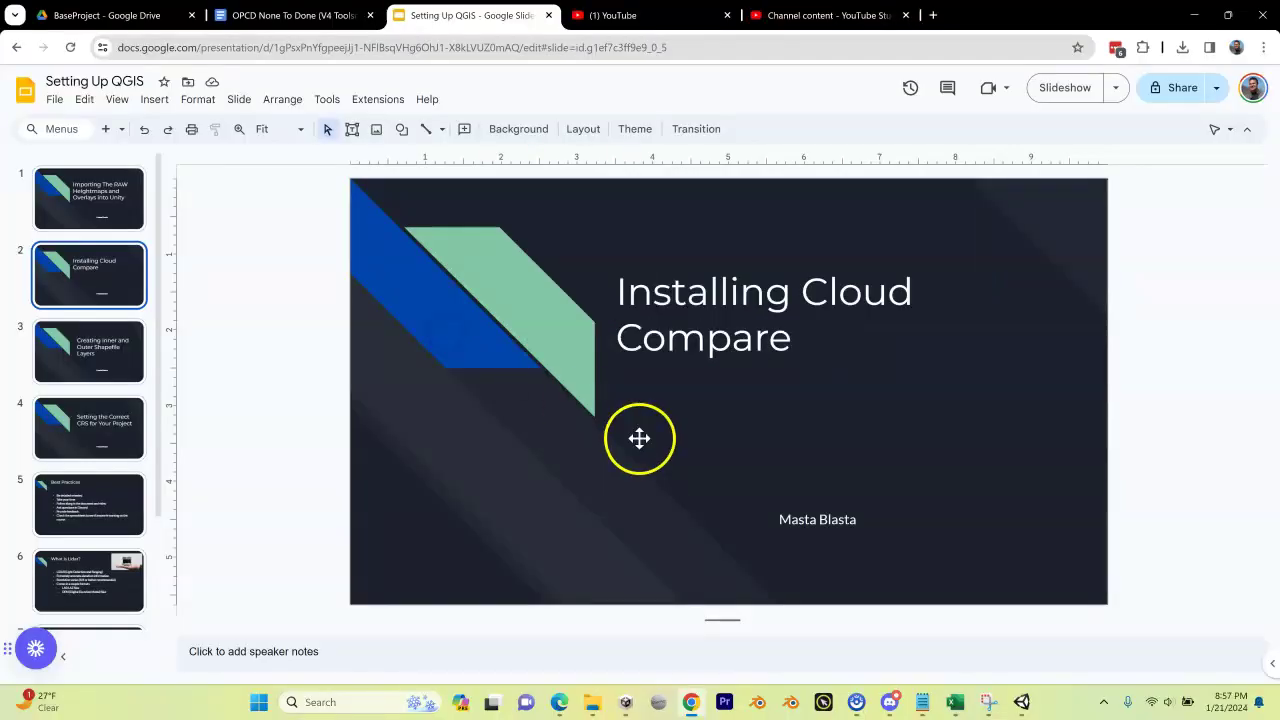
# Step: In the Unity Project panel, show the Terrain Backup folder, which holds only SampleScene
pyautogui.click(1019, 703)
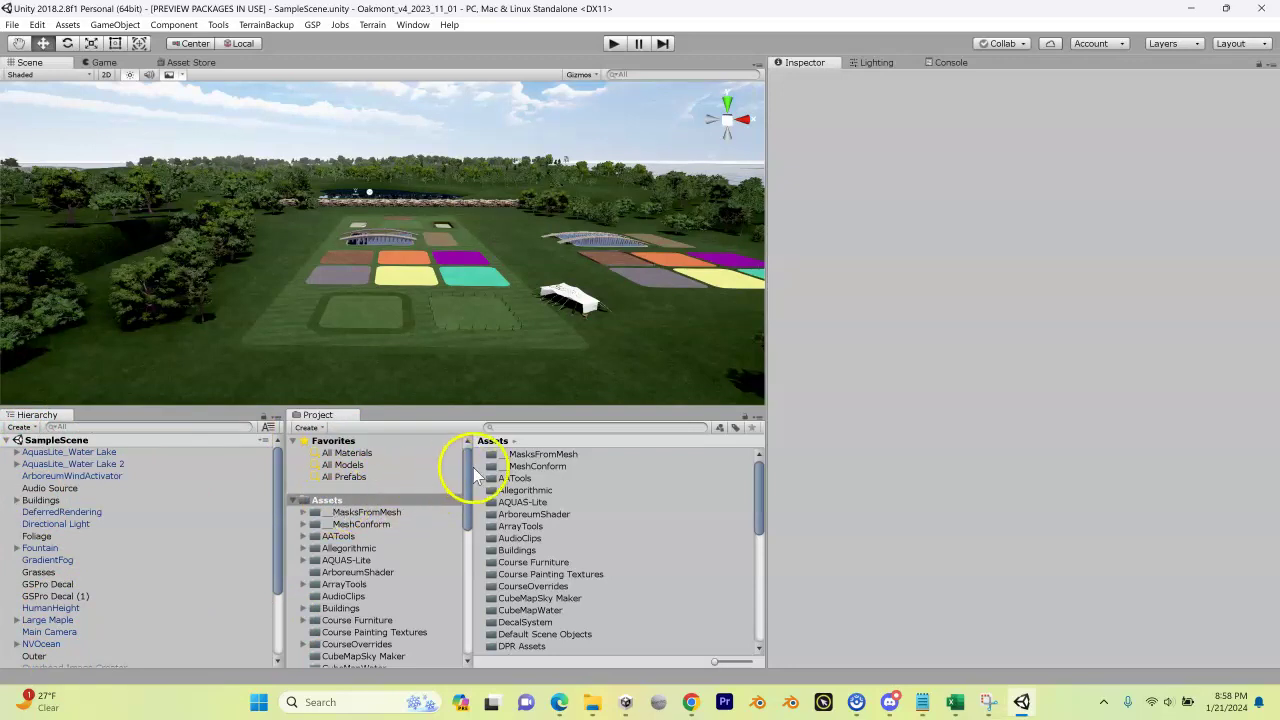
pyautogui.moveTo(474, 472); pyautogui.dragTo(463, 588)
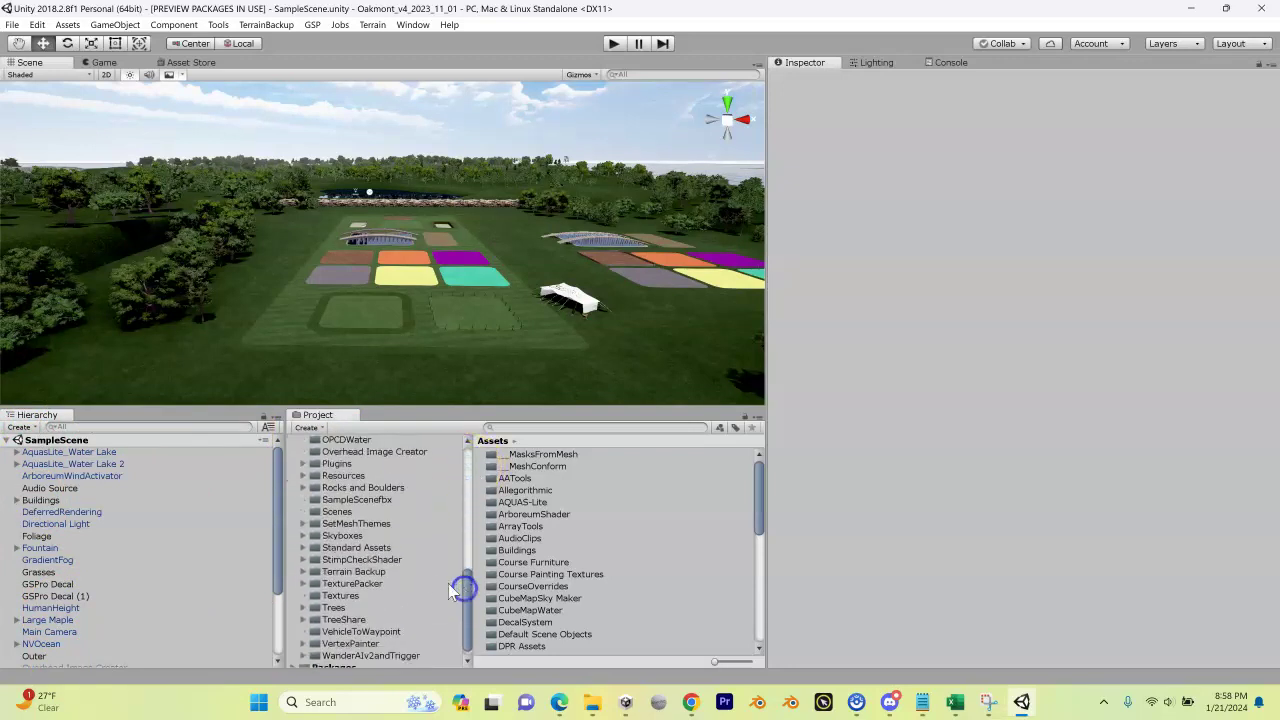
pyautogui.click(352, 573)
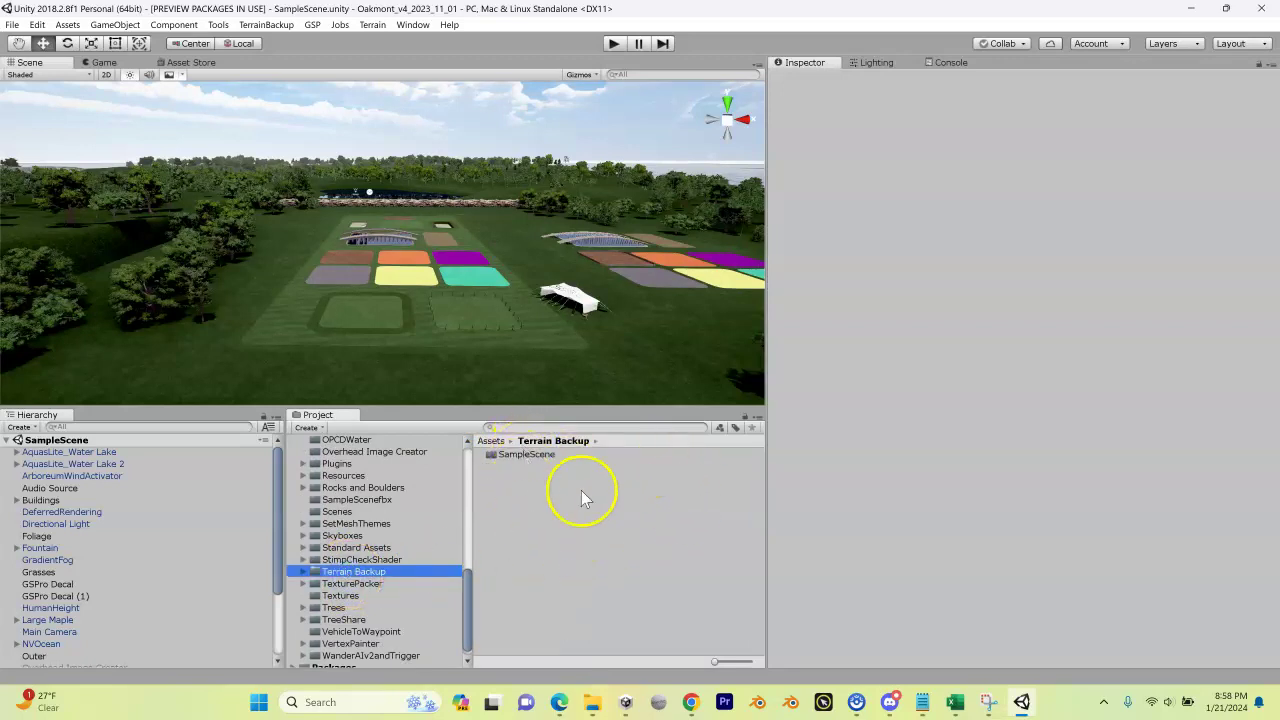
# Step: Open the Data (D:) drive in File Explorer and enter the OPCD Projects folder
pyautogui.moveTo(596, 708)
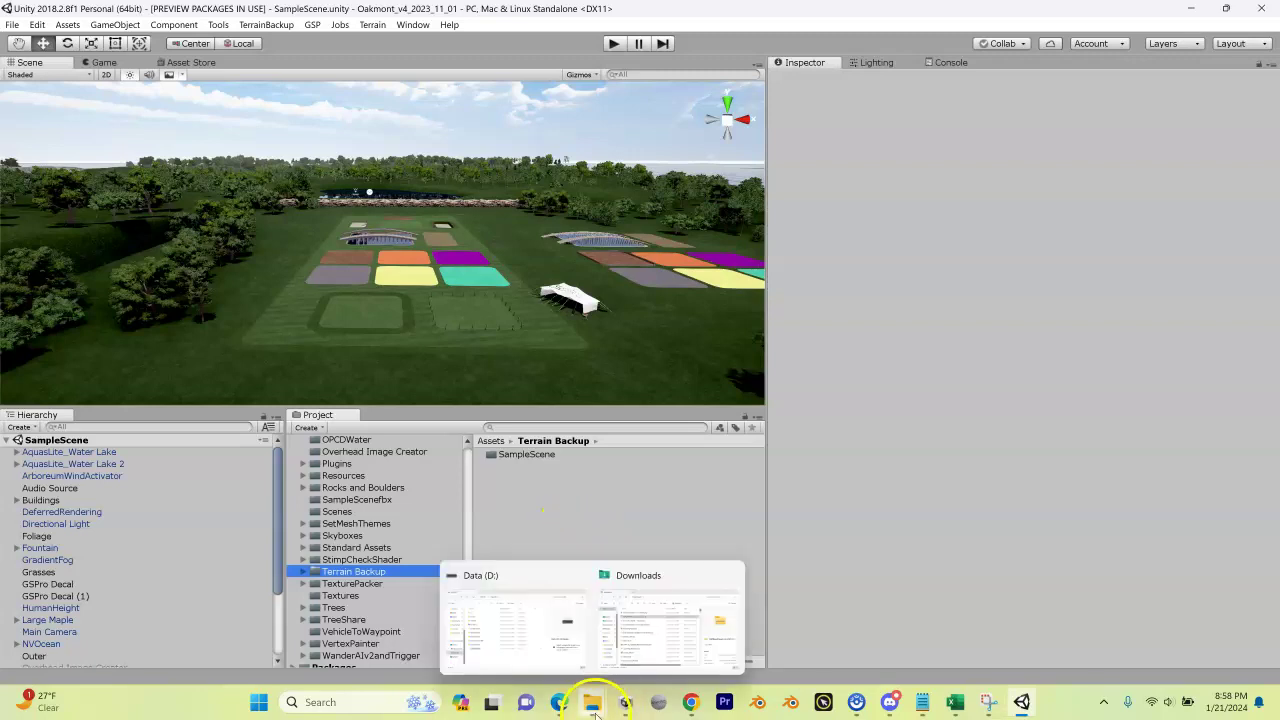
pyautogui.click(530, 620)
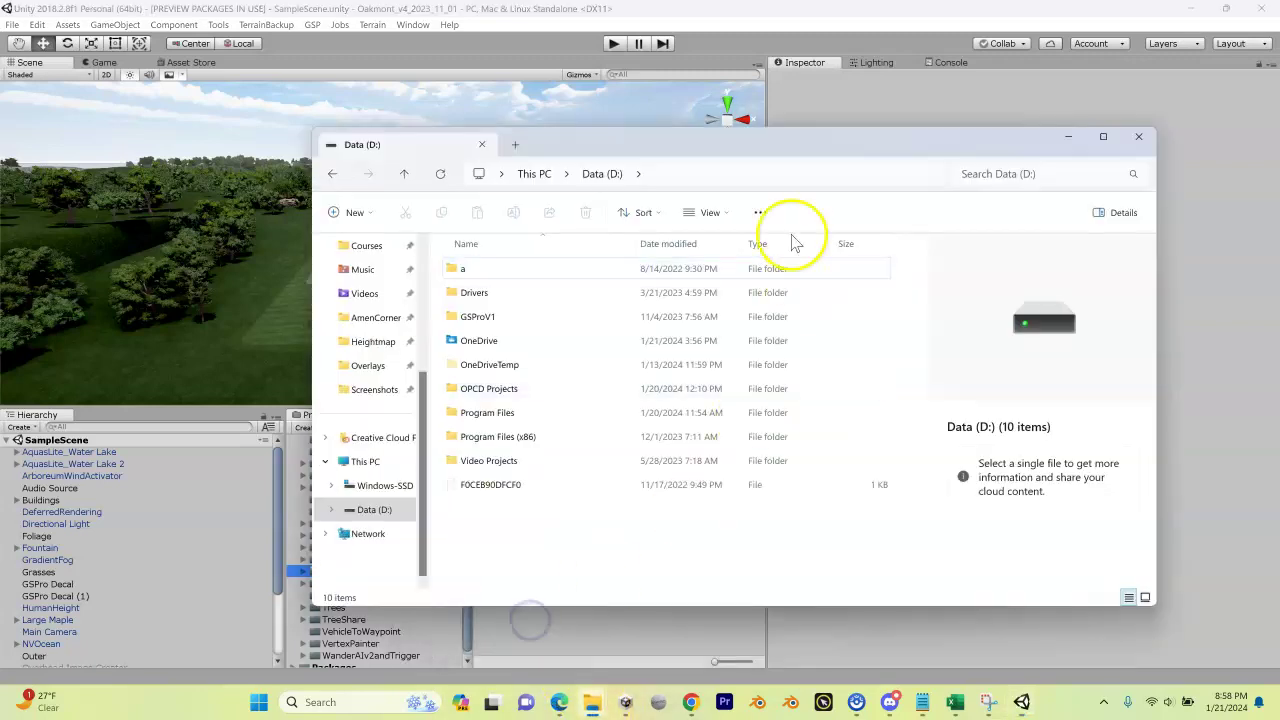
pyautogui.moveTo(733, 155); pyautogui.dragTo(835, 168)
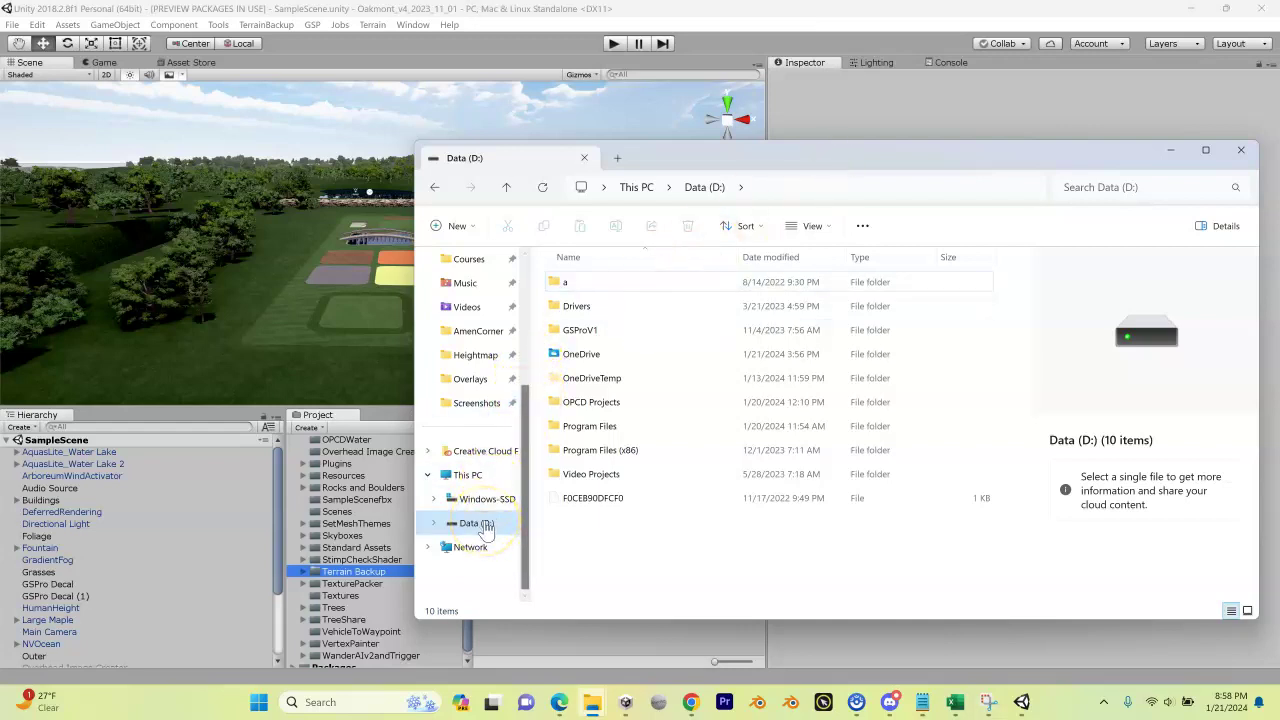
pyautogui.click(485, 527)
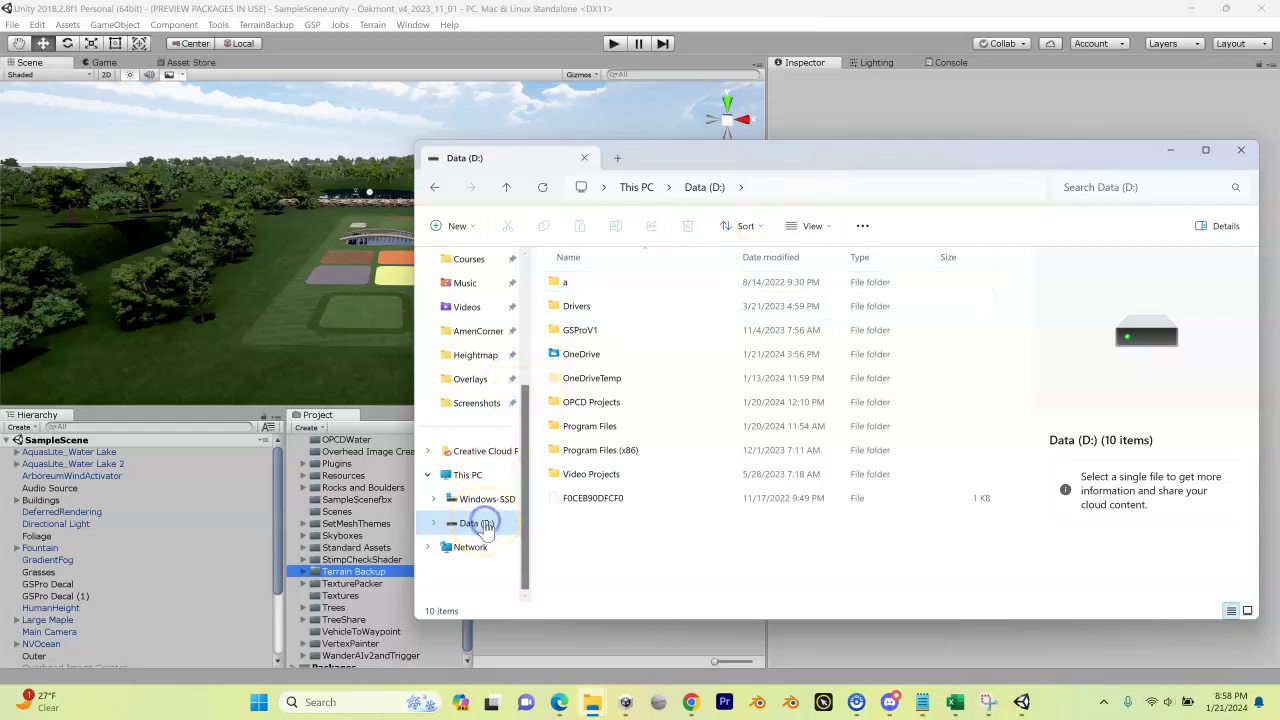
pyautogui.click(580, 405)
pyautogui.doubleClick(583, 405)
# Step: Navigate through Oakmont › Oakmont Lidar › Oakmont › Heightmap into the INNER folder
pyautogui.click(588, 355)
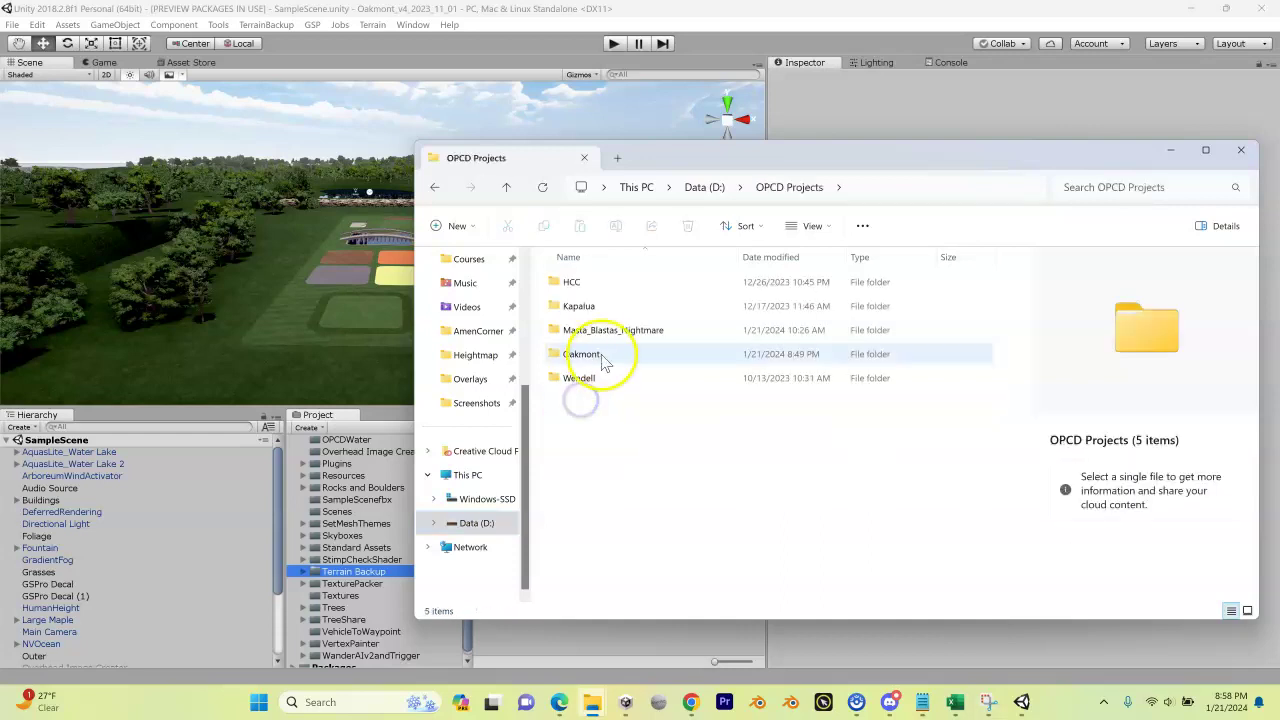
pyautogui.doubleClick(588, 355)
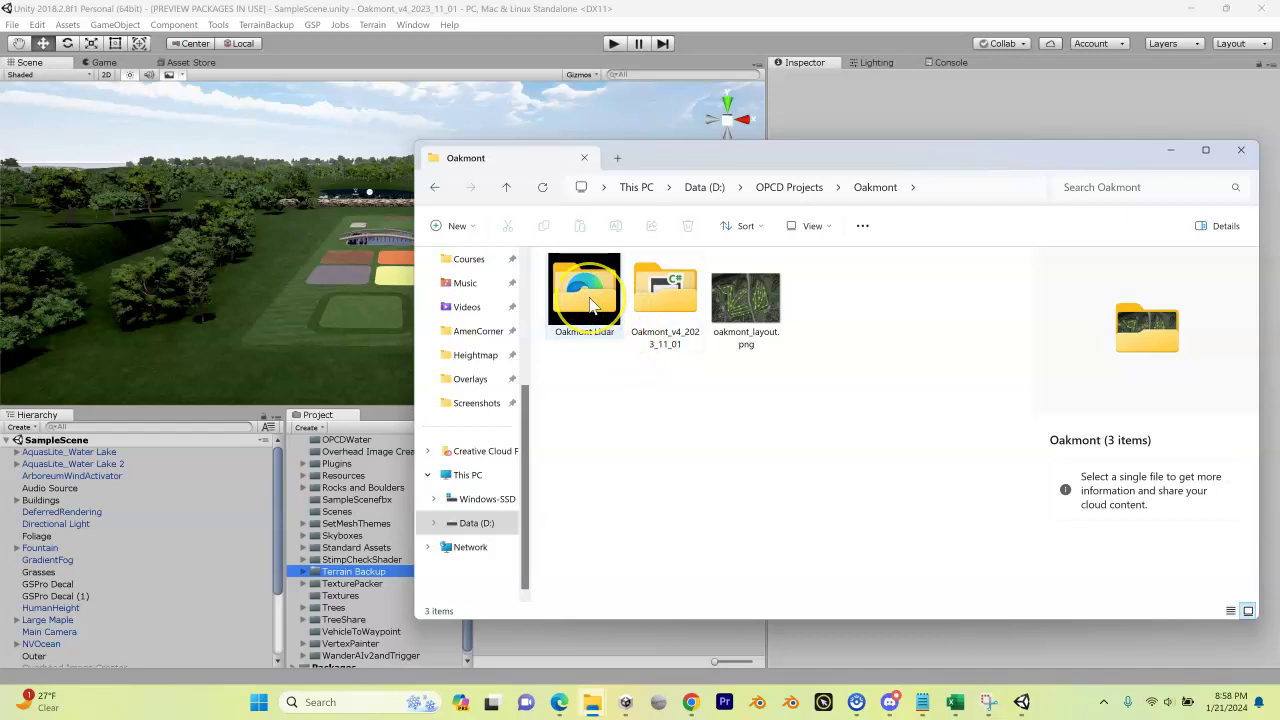
pyautogui.doubleClick(591, 306)
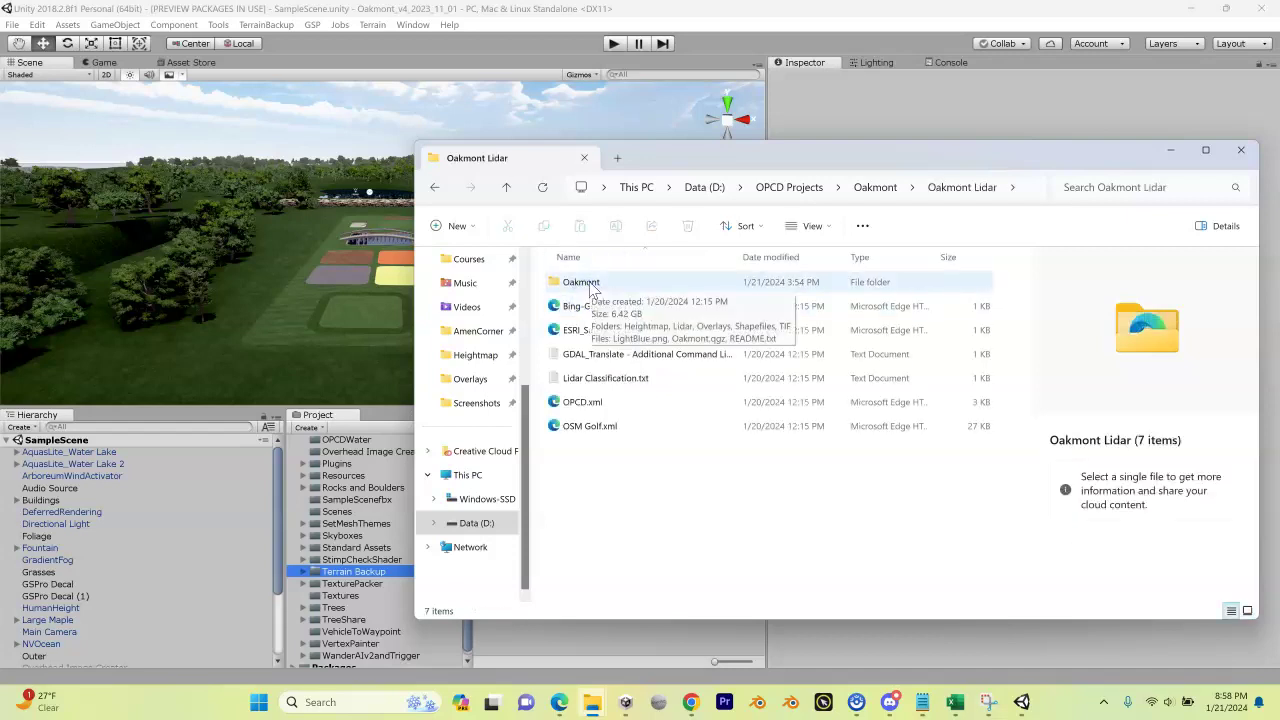
pyautogui.doubleClick(589, 284)
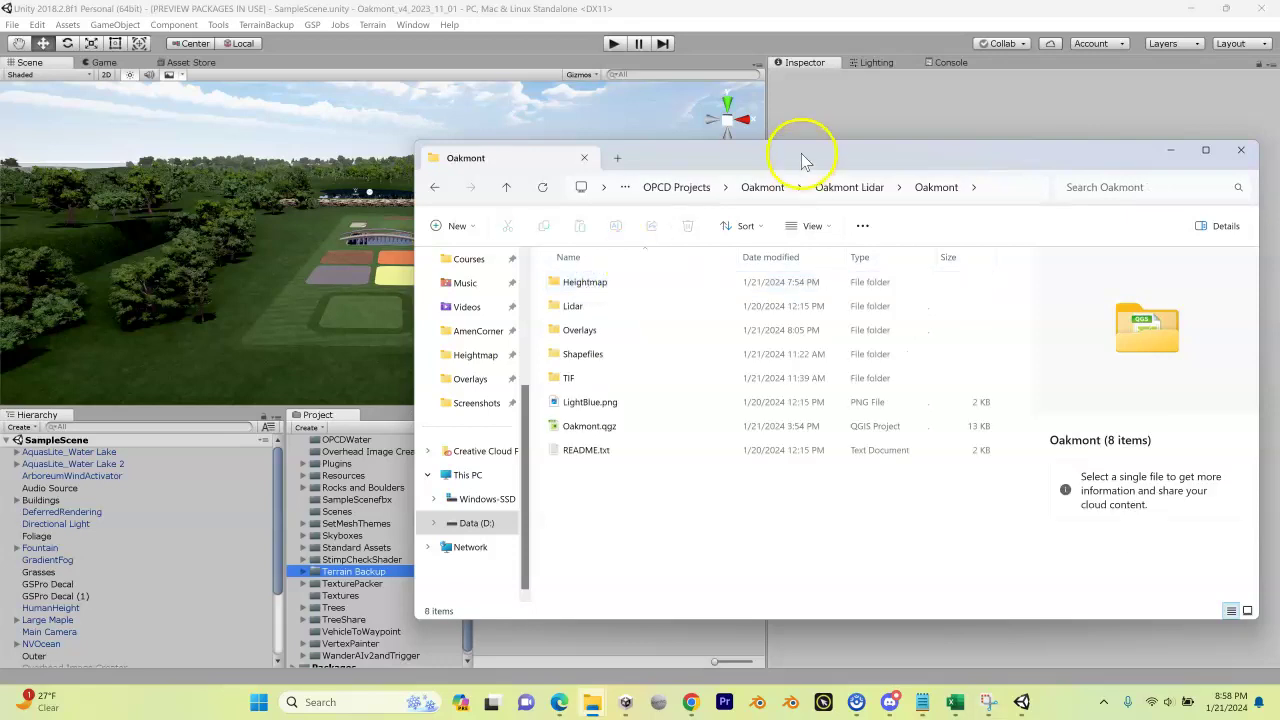
pyautogui.moveTo(801, 157); pyautogui.dragTo(766, 40)
pyautogui.doubleClick(640, 267)
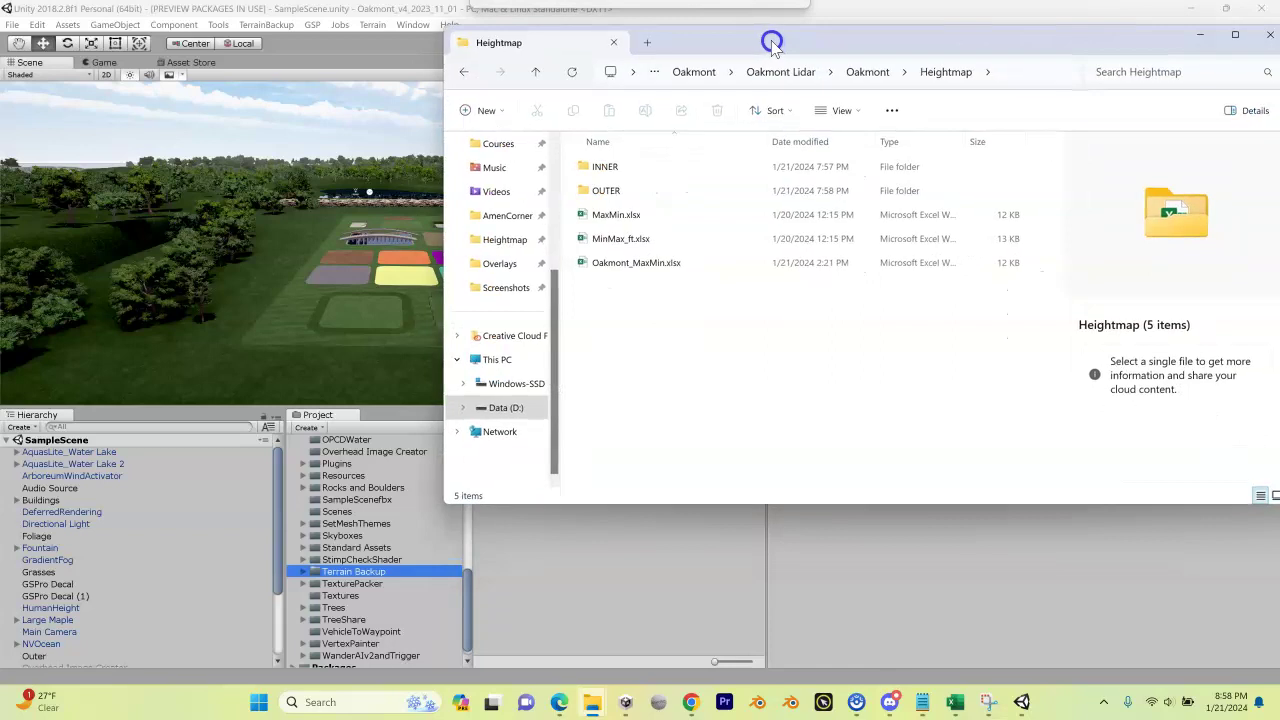
pyautogui.doubleClick(602, 164)
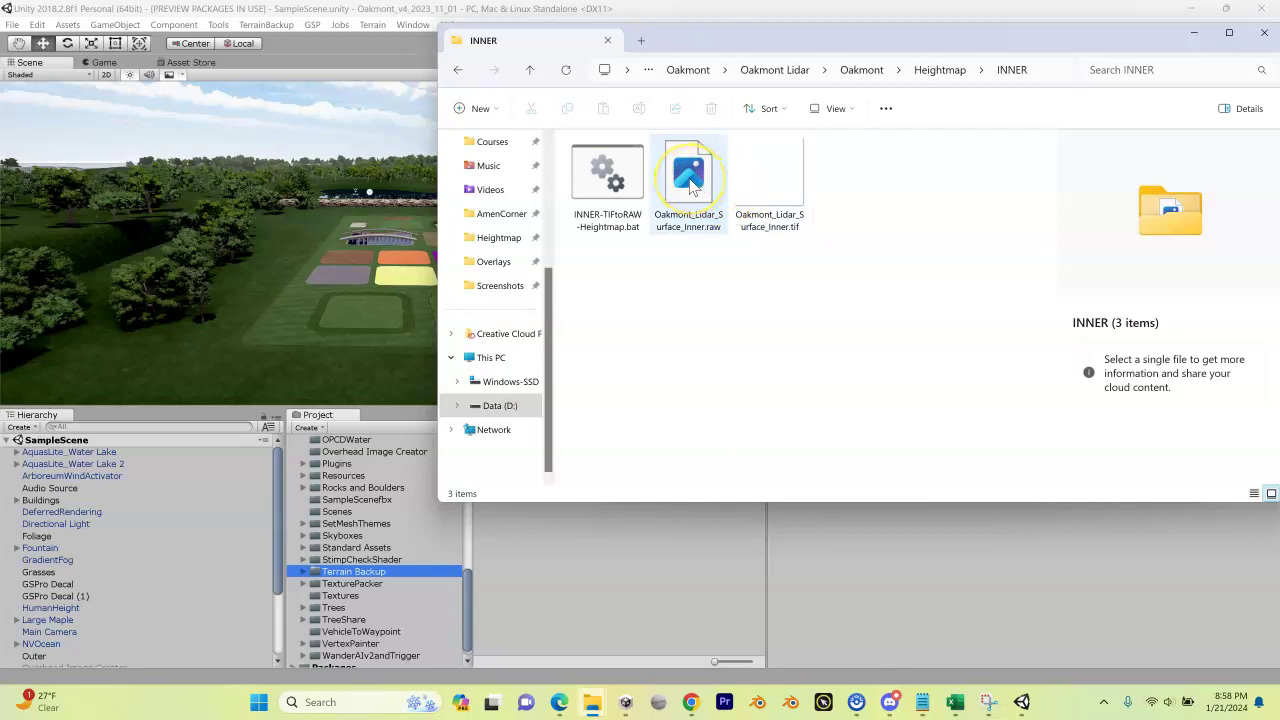
# Step: Copy Oakmont_Lidar_Surface_Inner.raw into Unity's Terrain Backup folder
pyautogui.moveTo(689, 188); pyautogui.dragTo(595, 543)
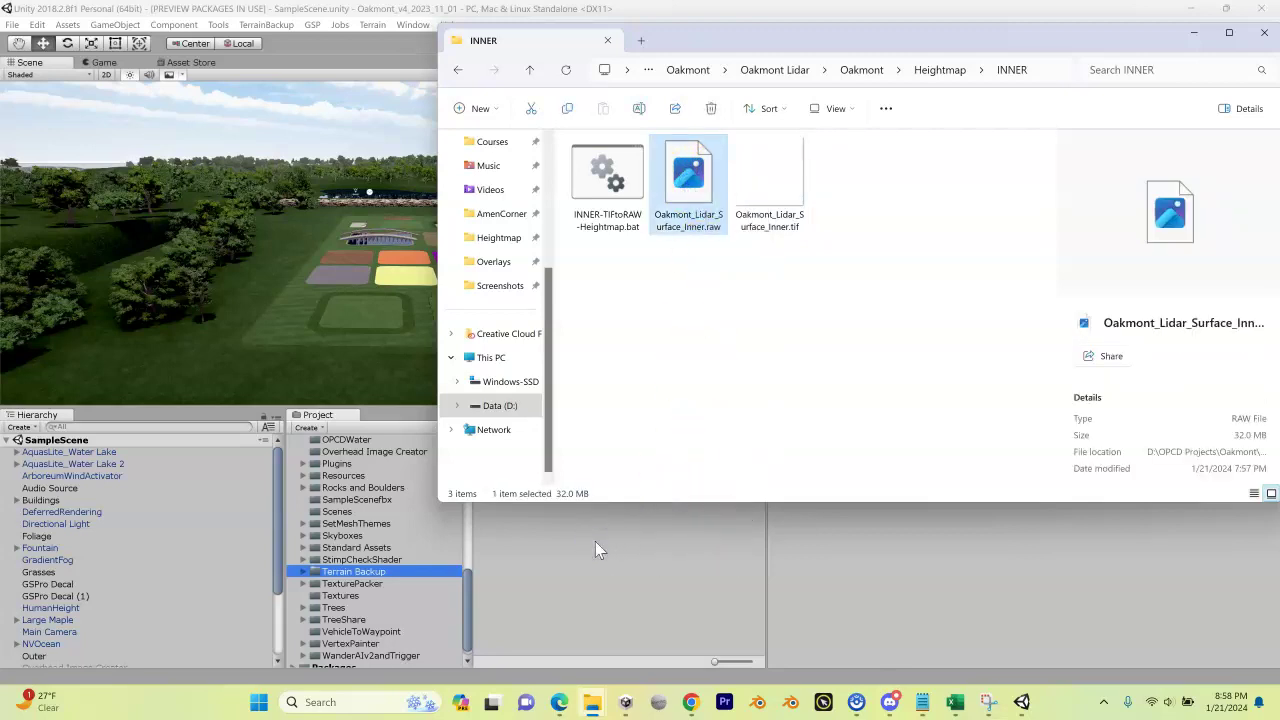
pyautogui.moveTo(757, 40); pyautogui.dragTo(936, 45)
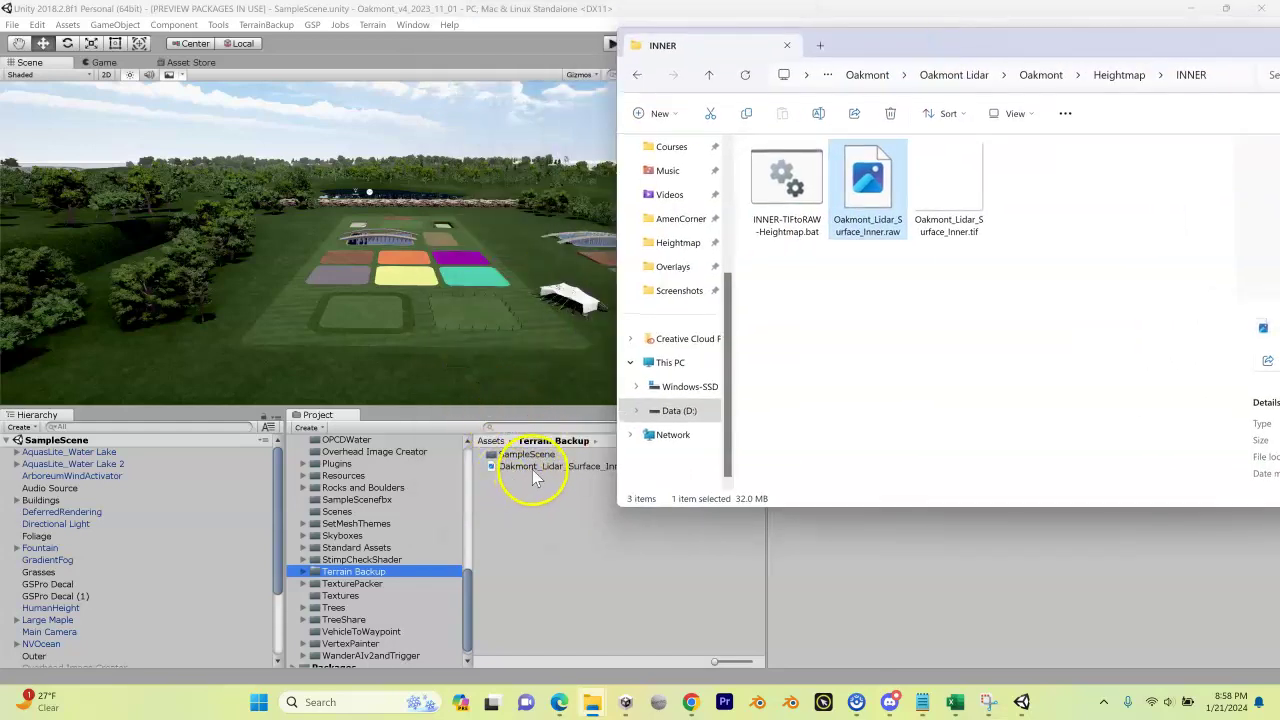
pyautogui.click(709, 76)
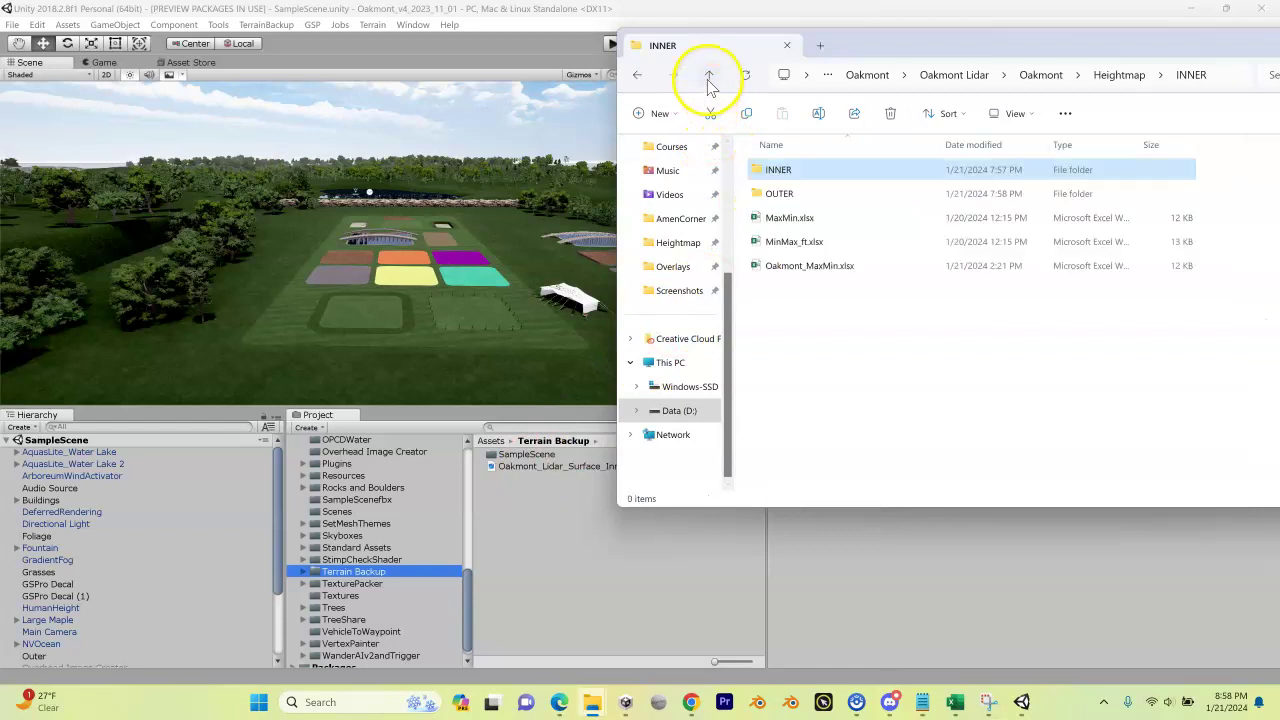
# Step: Copy Oakmont_Lidar_Surface_Outer.raw from the OUTER folder into Terrain Backup, then return to Oakmont
pyautogui.doubleClick(764, 194)
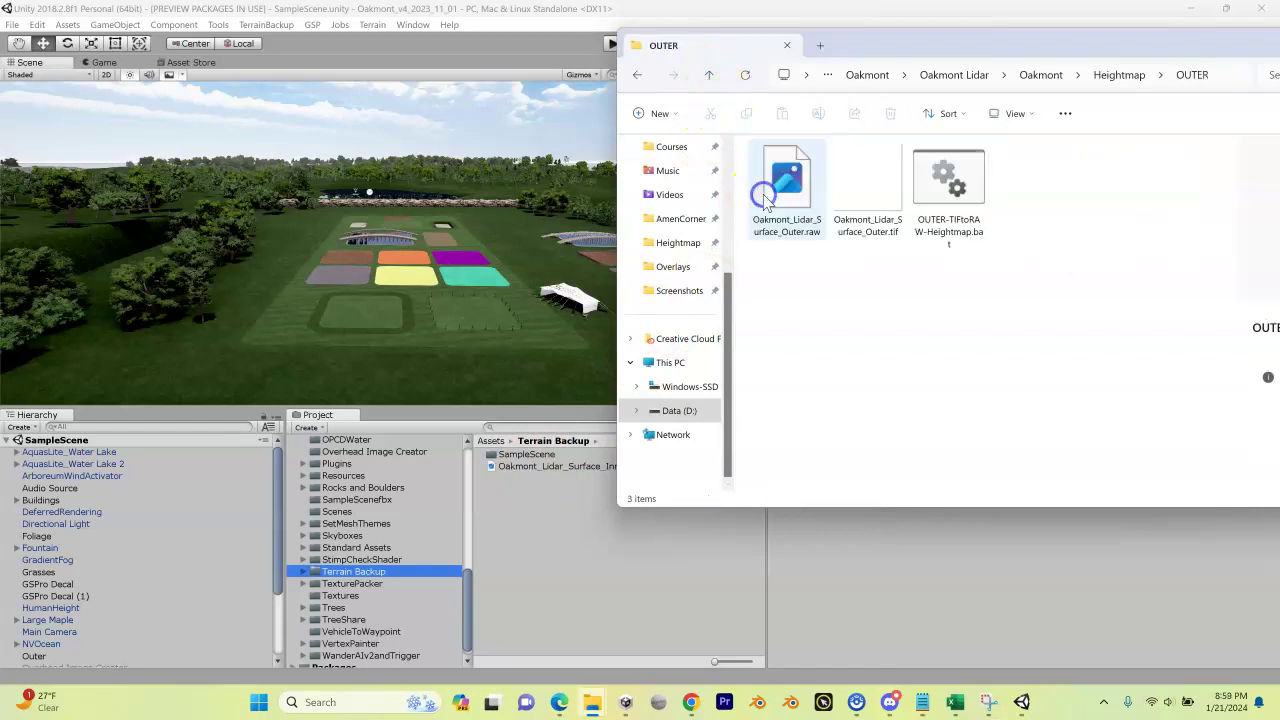
pyautogui.click(843, 194)
pyautogui.click(795, 188)
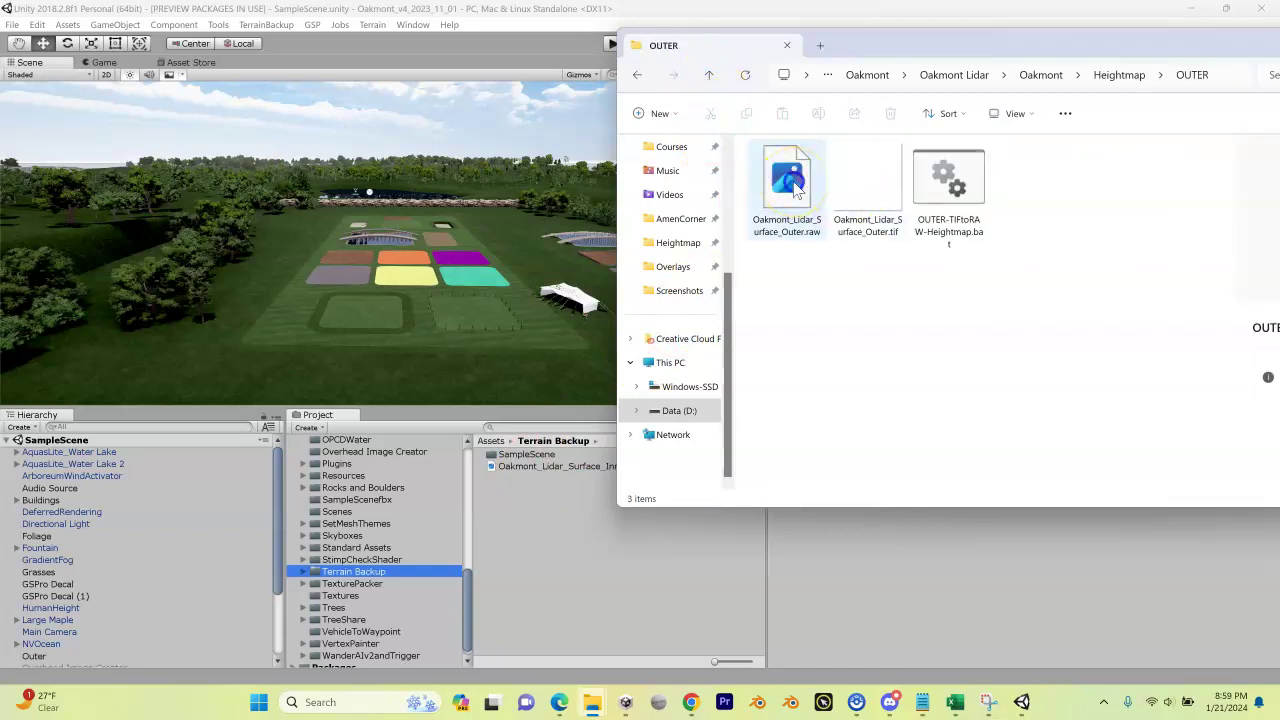
pyautogui.moveTo(795, 188); pyautogui.dragTo(527, 529)
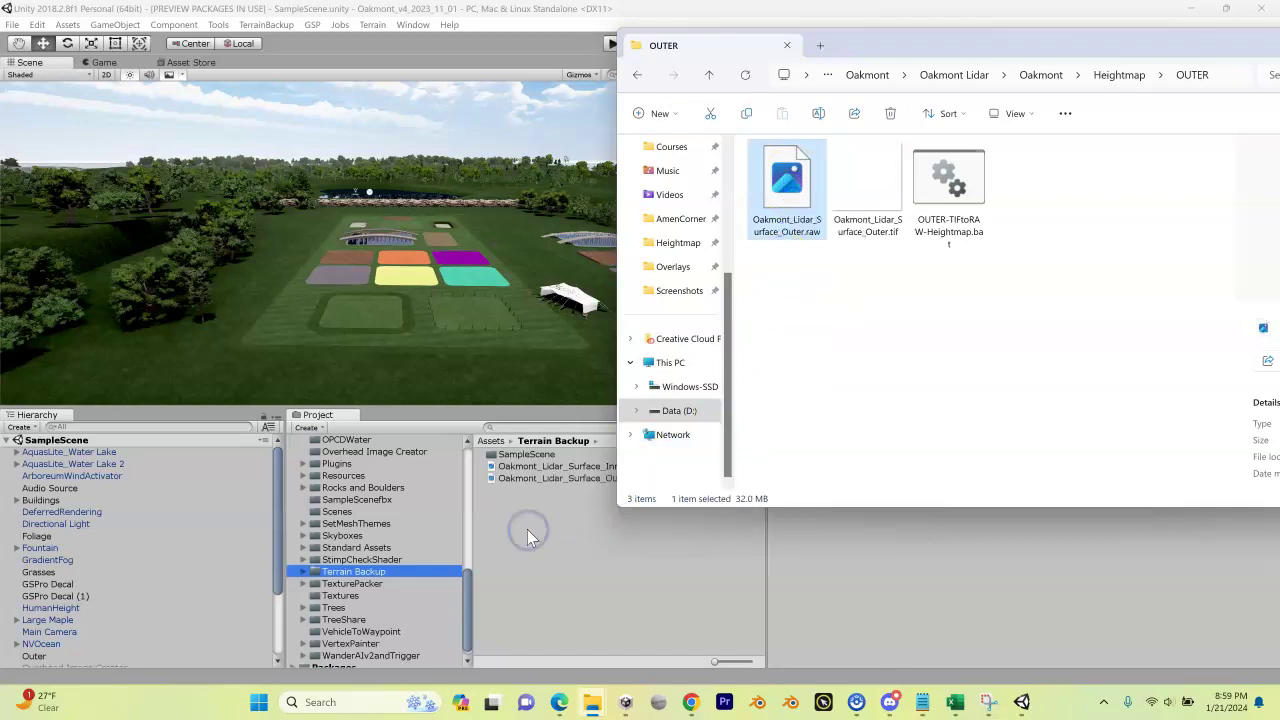
pyautogui.click(710, 77)
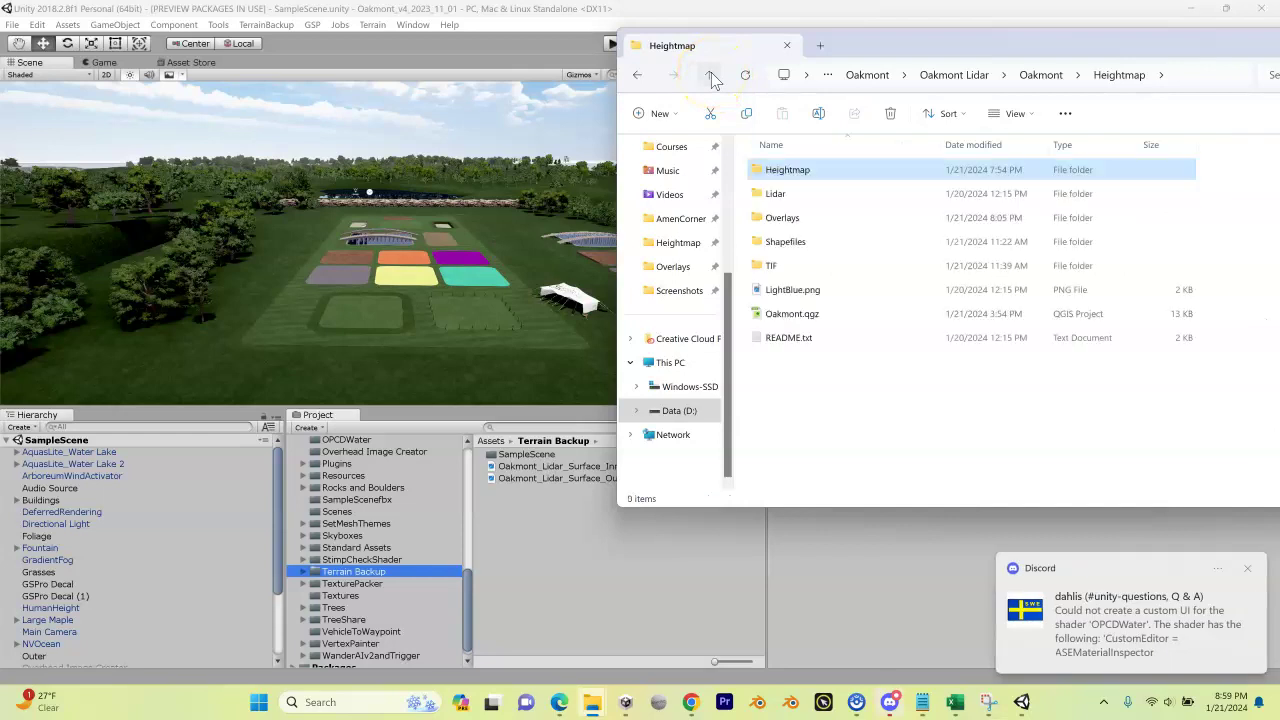
pyautogui.click(711, 77)
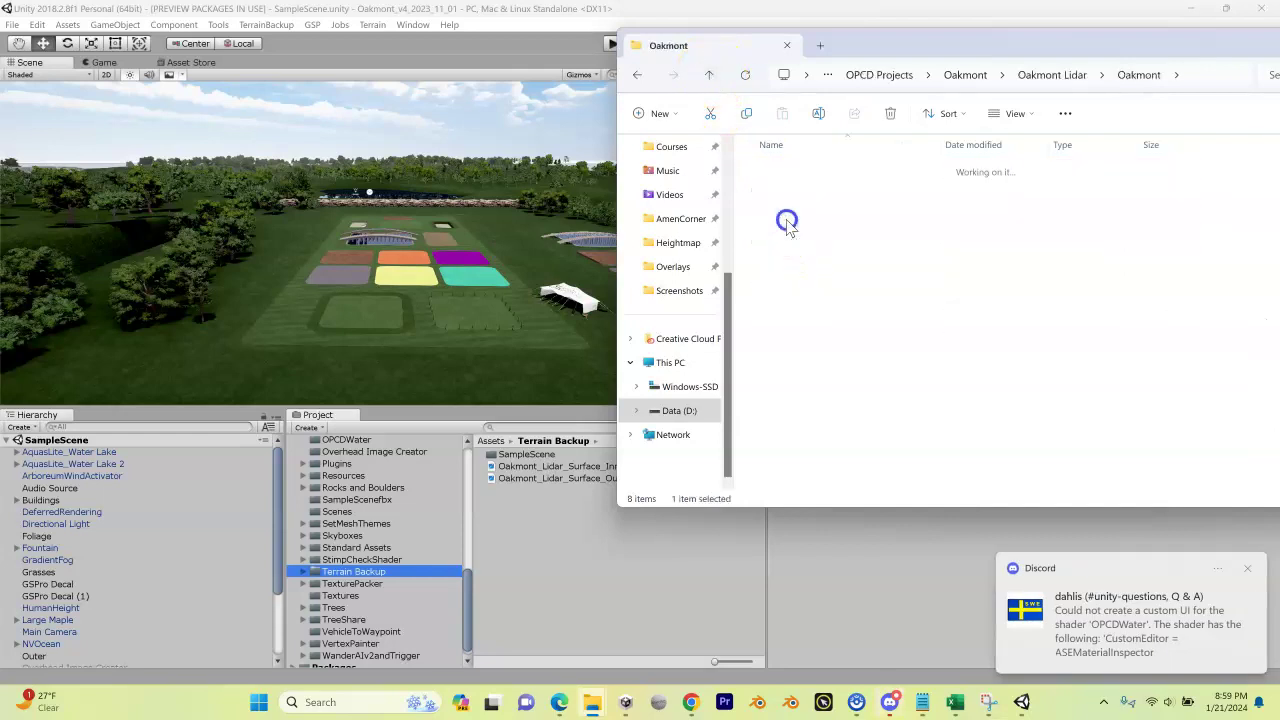
# Step: Copy Oakmont_B, Oakmont_G, Oakmont_Outer_B and Oakmont_Outer_G JPGs from Overlays into Terrain Backup
pyautogui.doubleClick(787, 222)
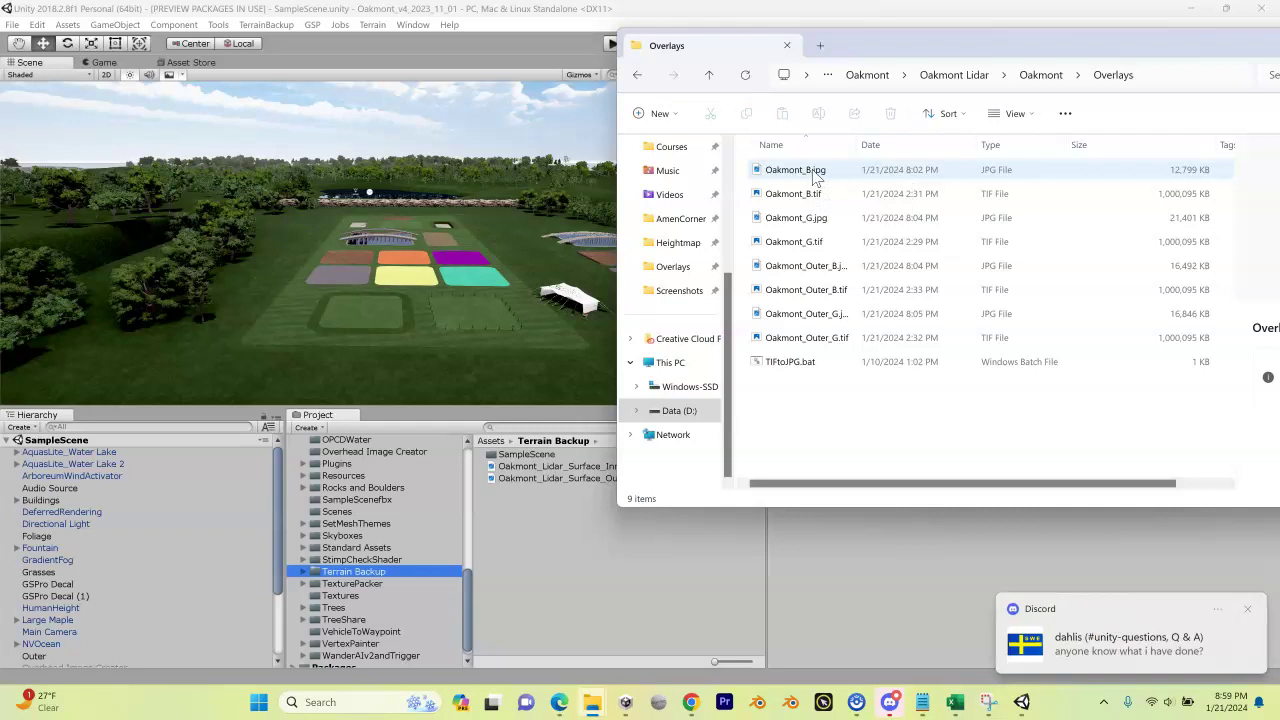
pyautogui.click(815, 172)
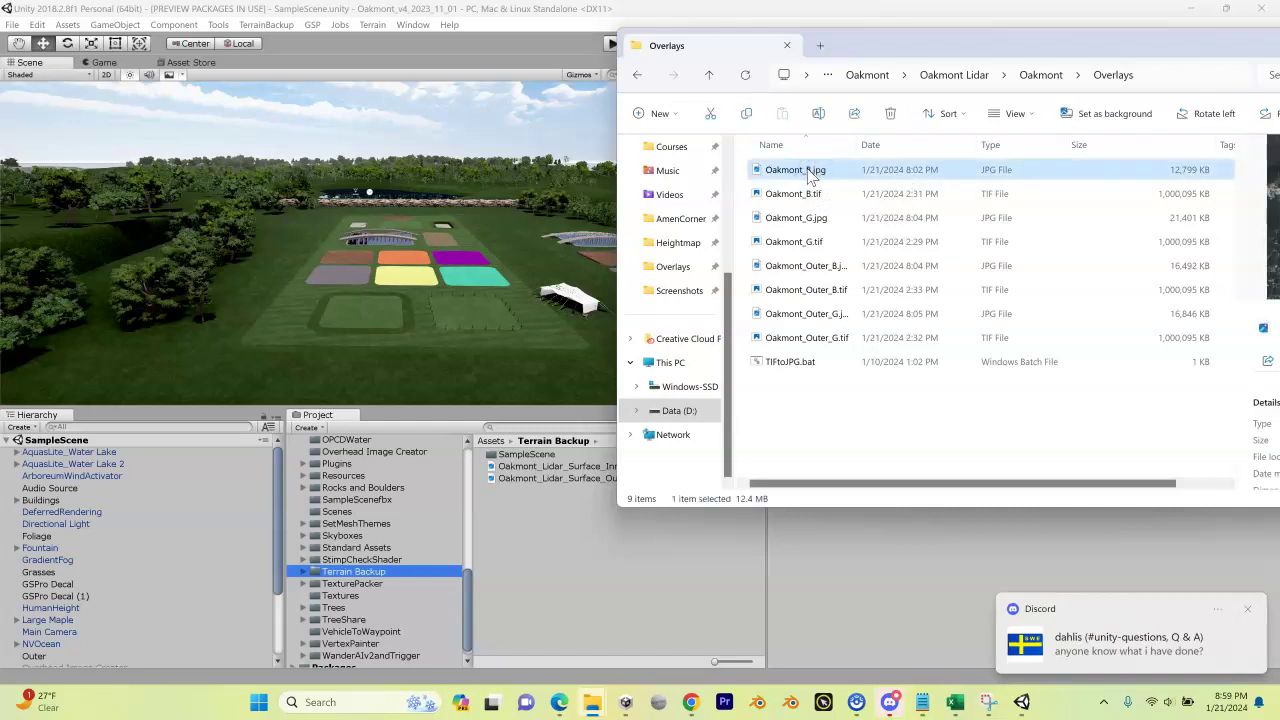
pyautogui.keyDown('ctrl'); pyautogui.click(808, 220); pyautogui.keyUp('ctrl')
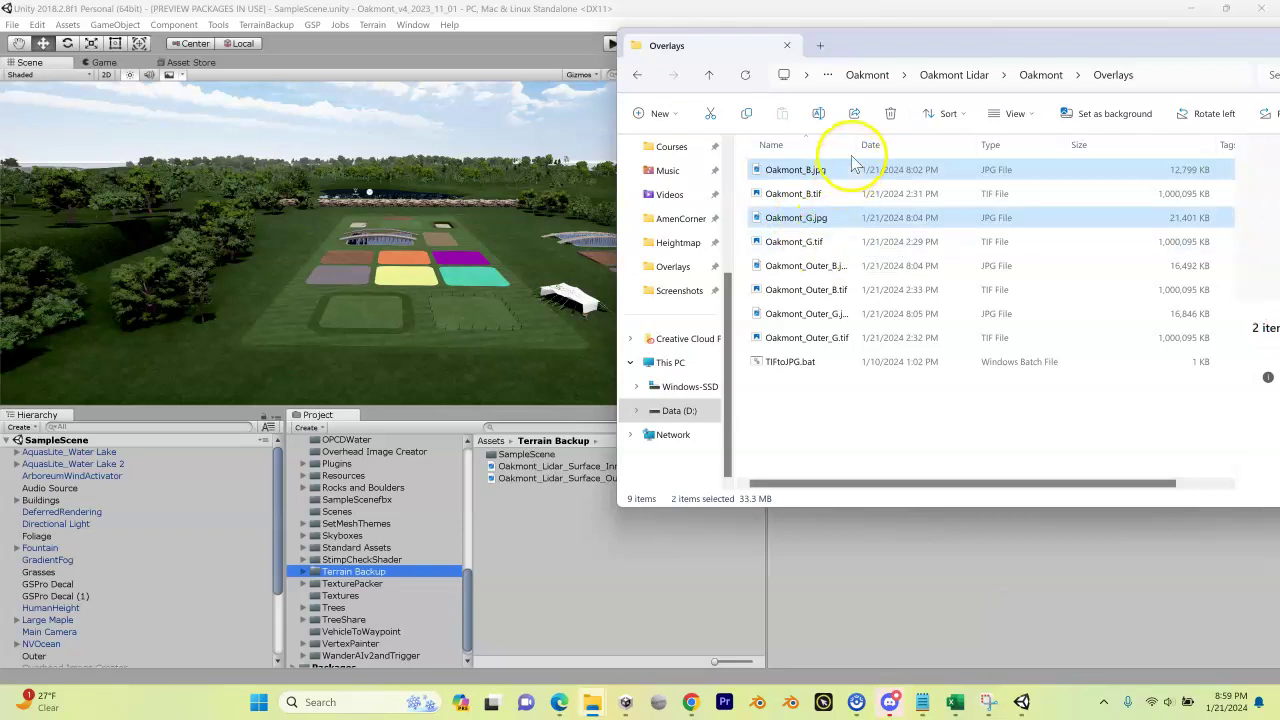
pyautogui.moveTo(860, 147); pyautogui.dragTo(931, 148)
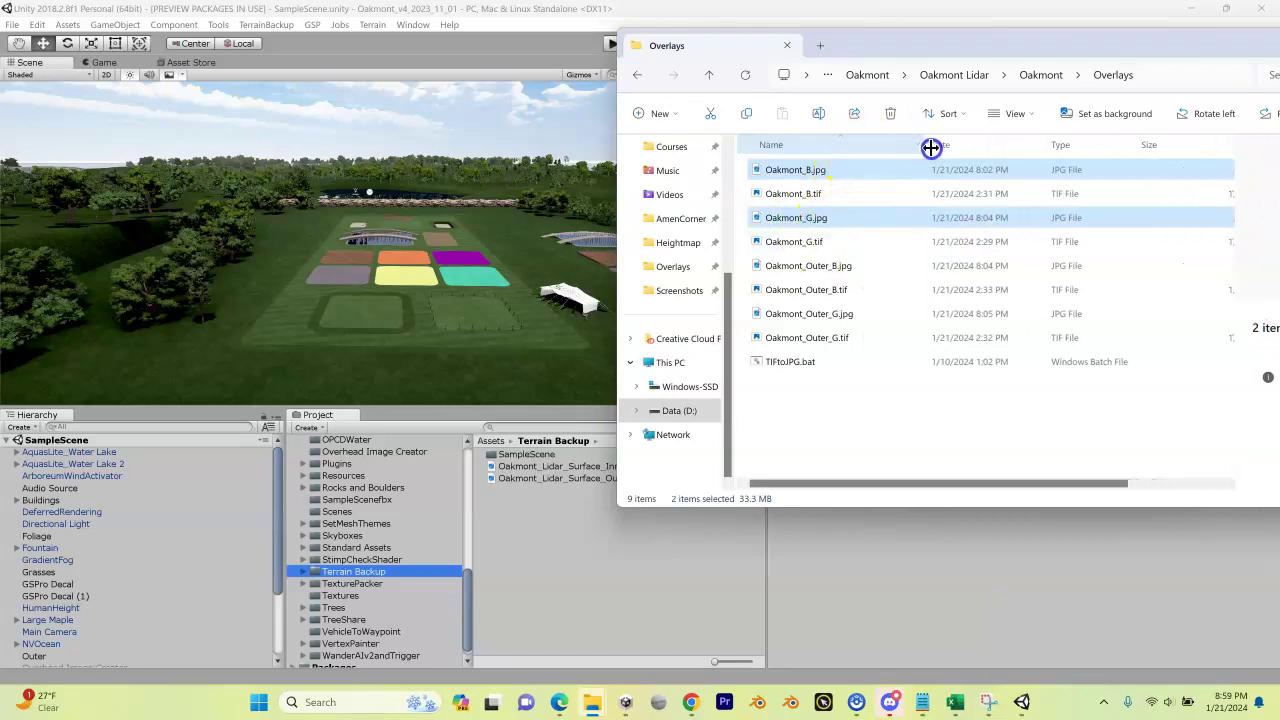
pyautogui.keyDown('ctrl'); pyautogui.click(838, 270); pyautogui.keyUp('ctrl')
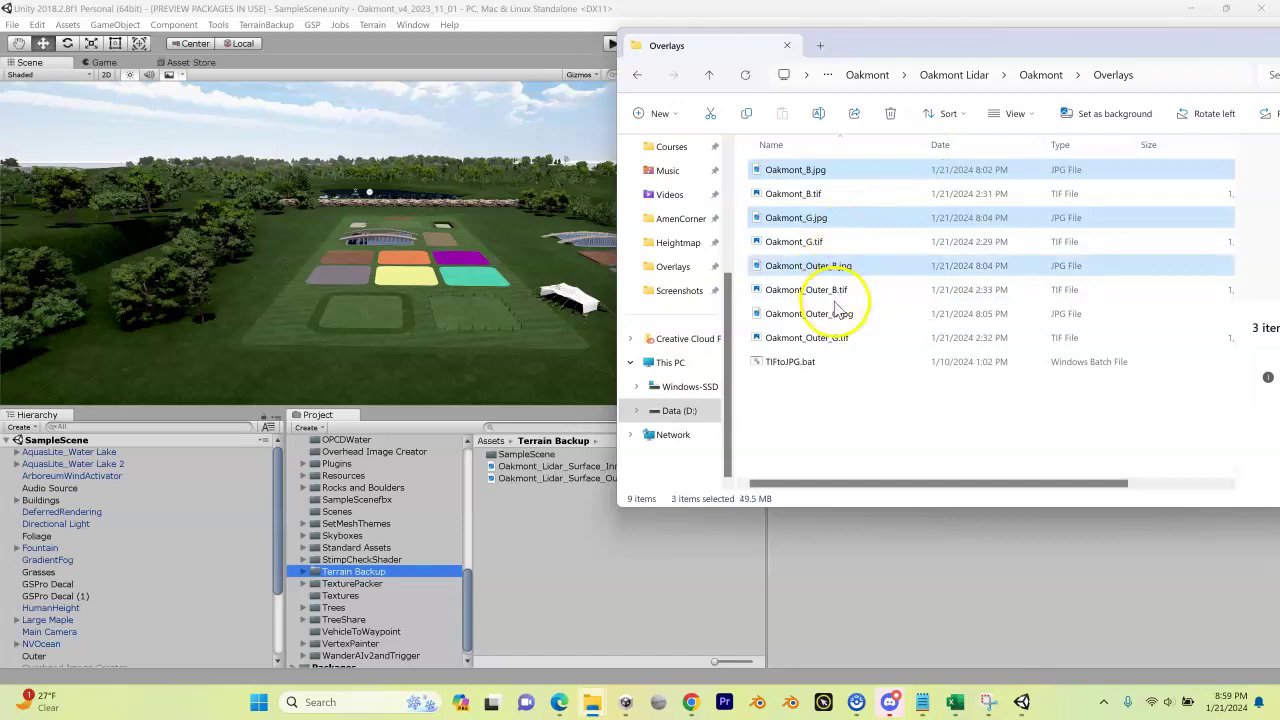
pyautogui.keyDown('ctrl'); pyautogui.click(830, 314); pyautogui.keyUp('ctrl')
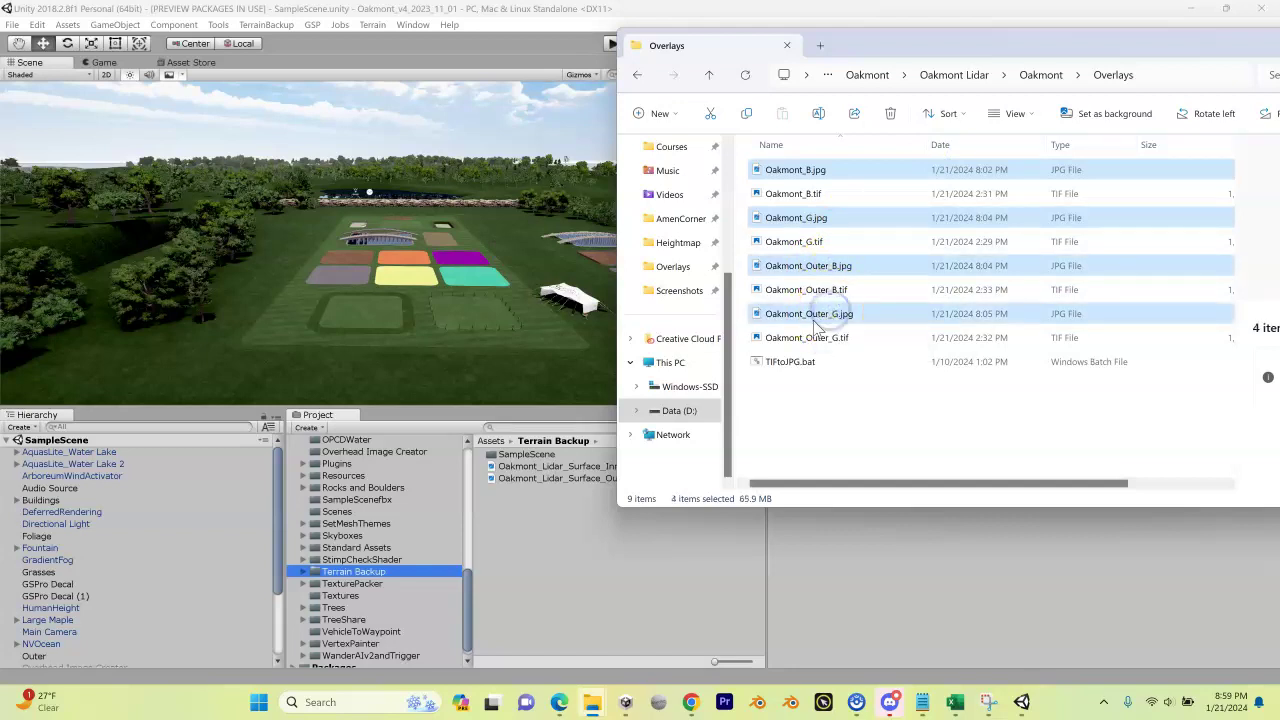
pyautogui.moveTo(822, 172); pyautogui.dragTo(551, 520)
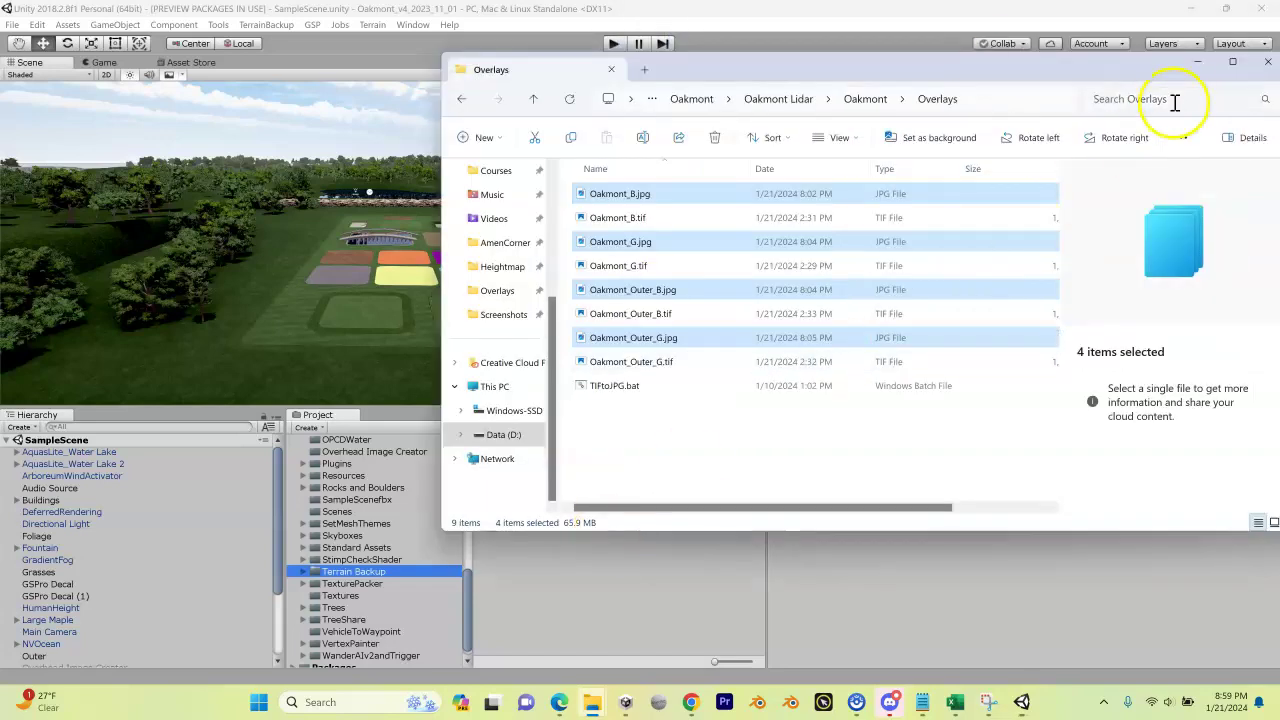
pyautogui.click(1095, 30)
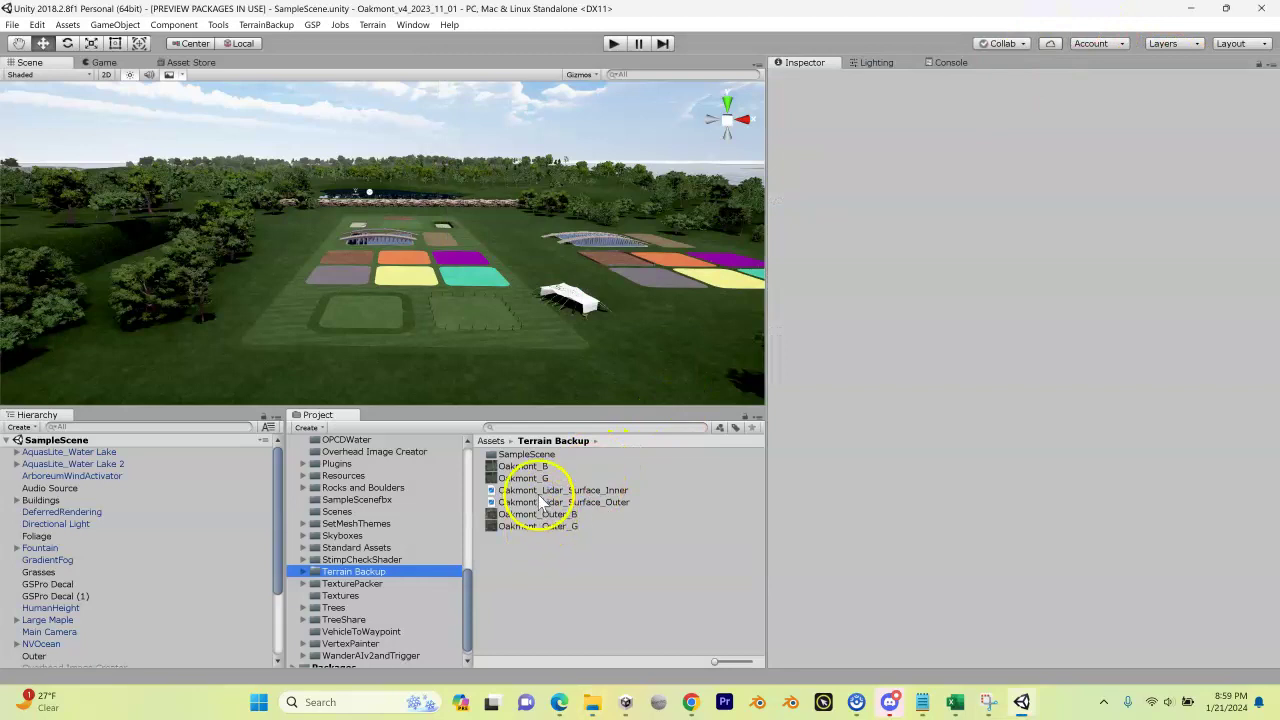
# Step: Set Oakmont_B's texture Max Size to 8192 and apply it
pyautogui.click(531, 467)
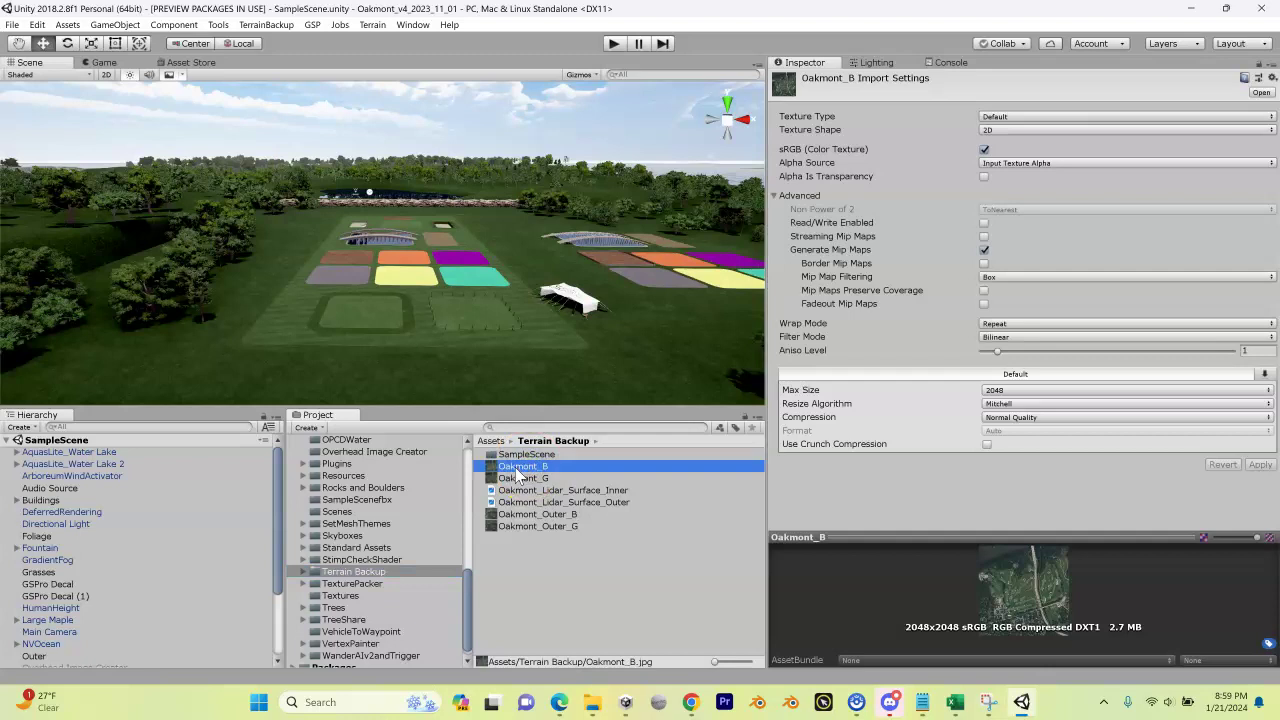
pyautogui.click(1012, 390)
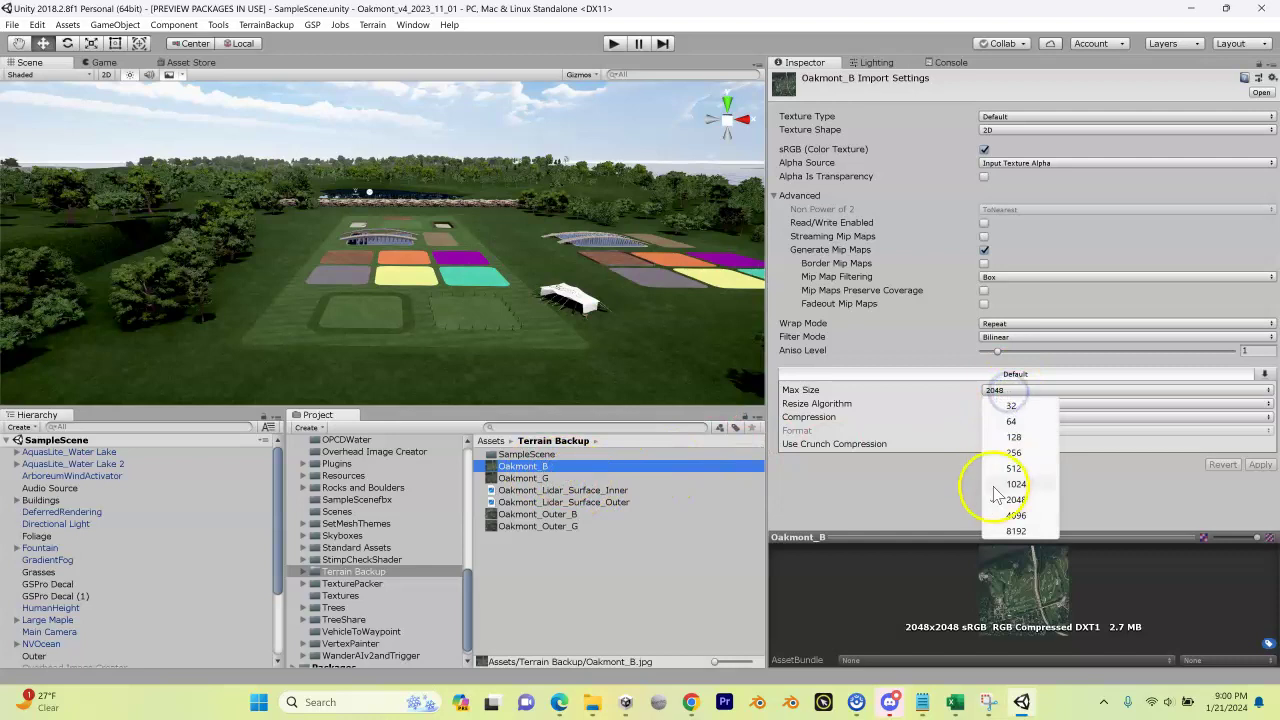
pyautogui.click(1007, 530)
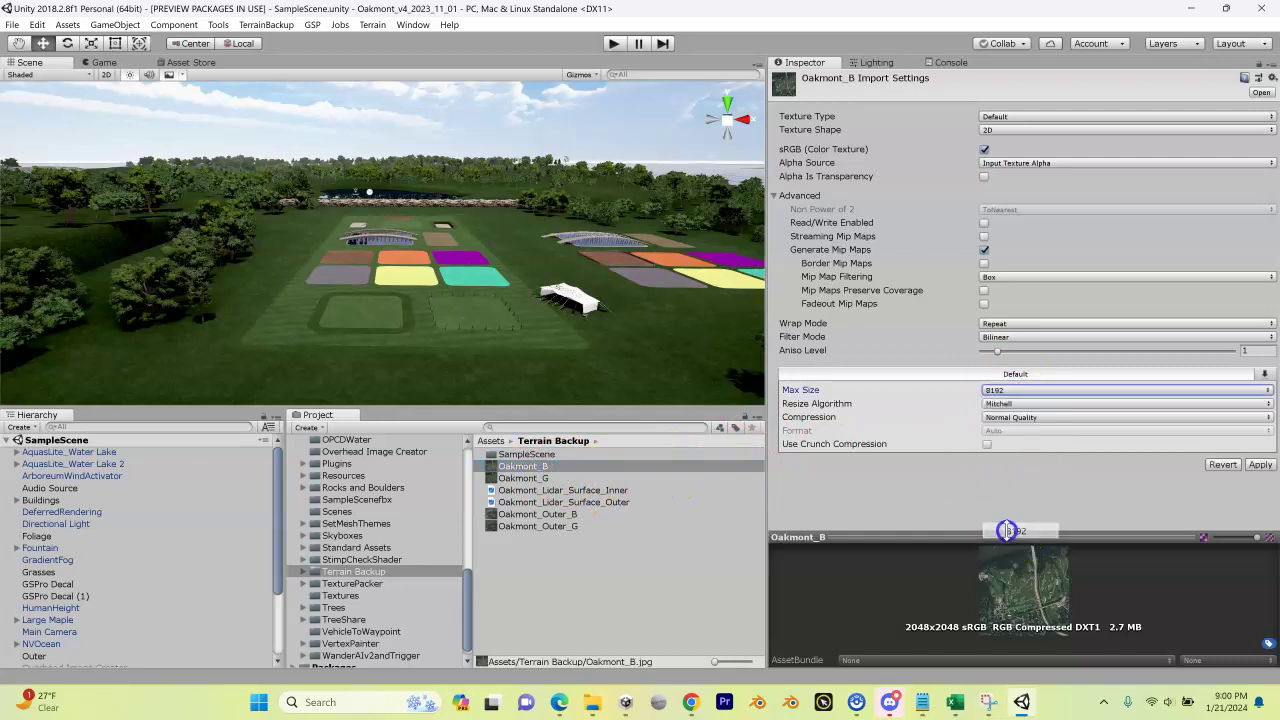
pyautogui.click(1258, 464)
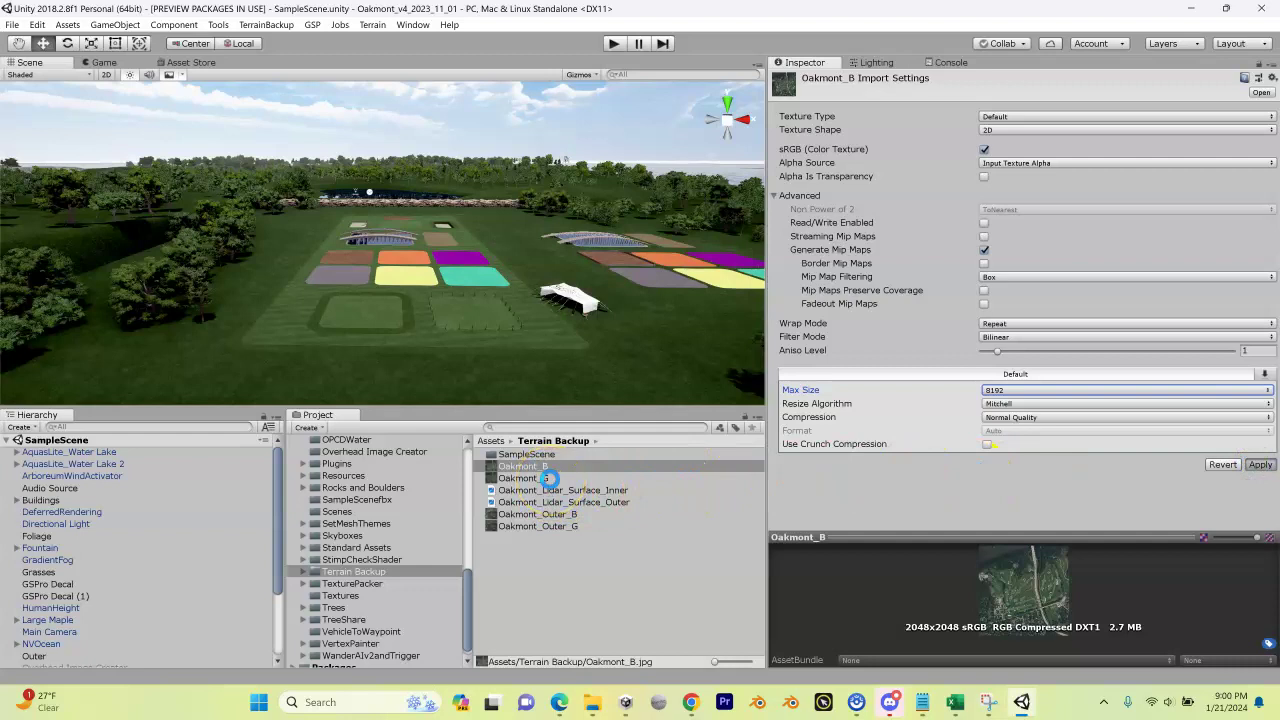
# Step: Set Oakmont_G's texture Max Size to 8192 and apply it
pyautogui.click(550, 479)
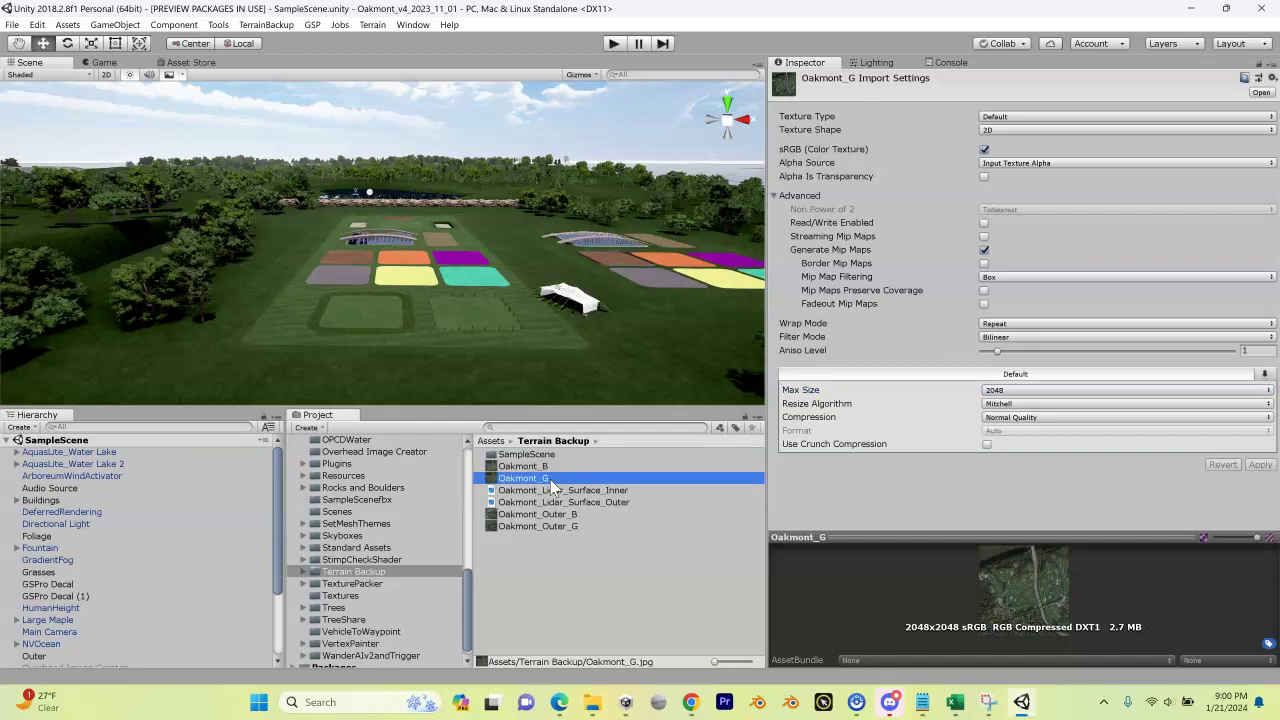
pyautogui.click(994, 390)
pyautogui.click(1016, 531)
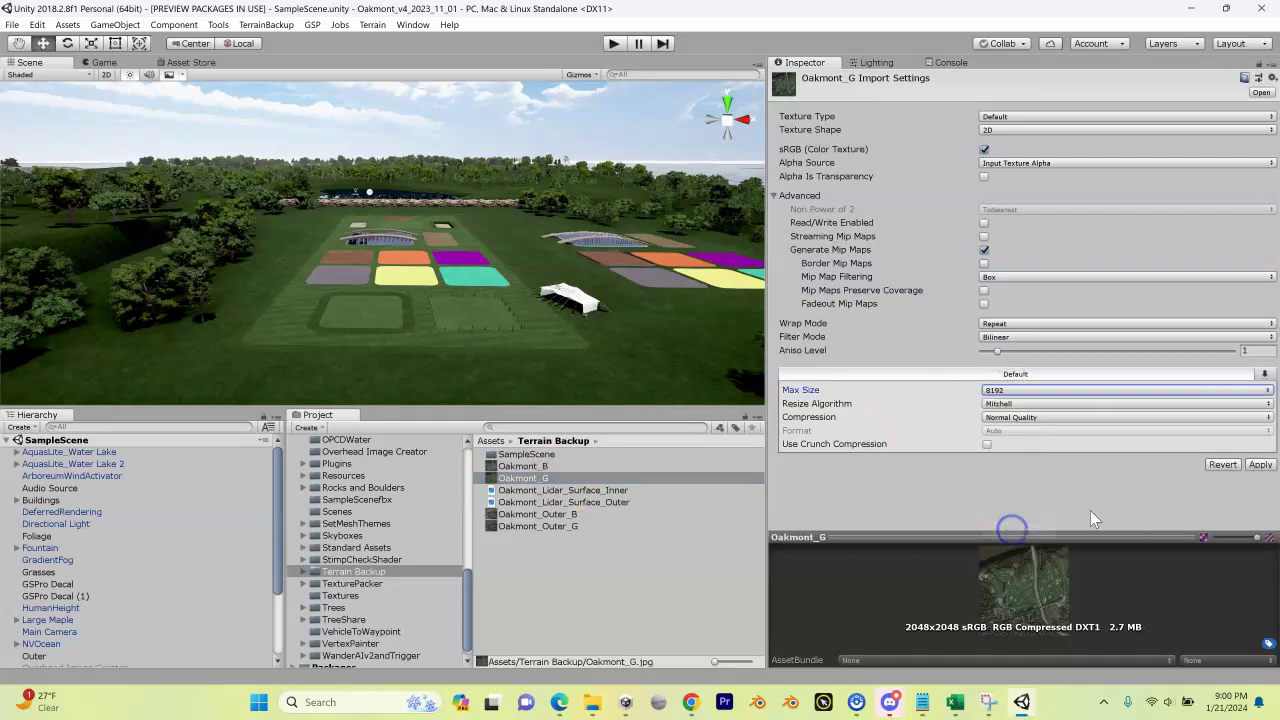
pyautogui.click(1259, 466)
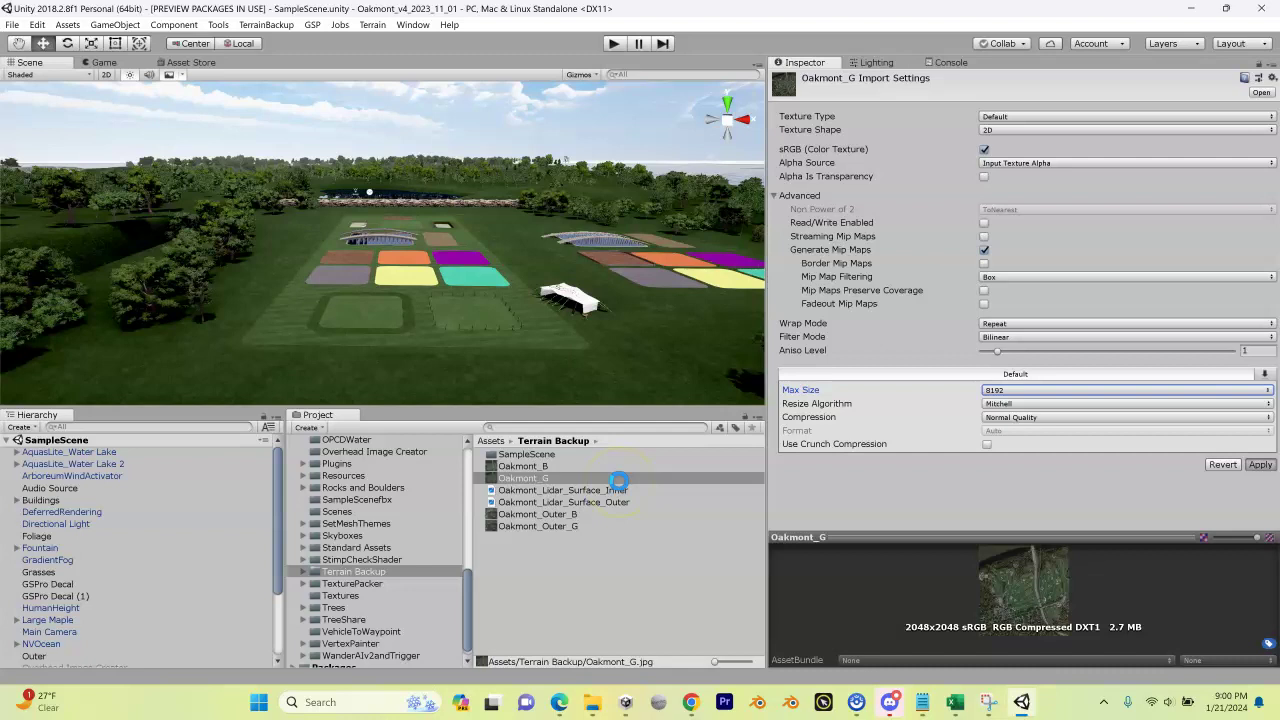
# Step: Set Oakmont_Outer_B's texture Max Size to 8192 and apply it
pyautogui.click(537, 514)
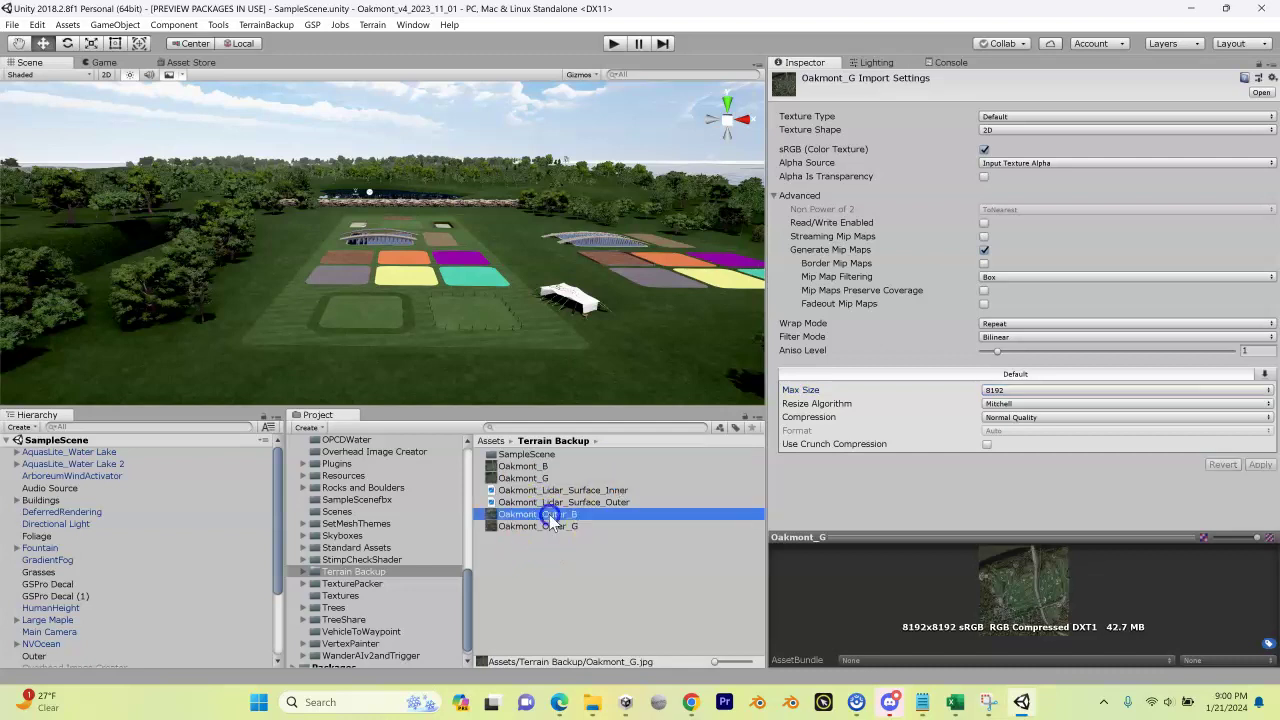
pyautogui.click(1002, 391)
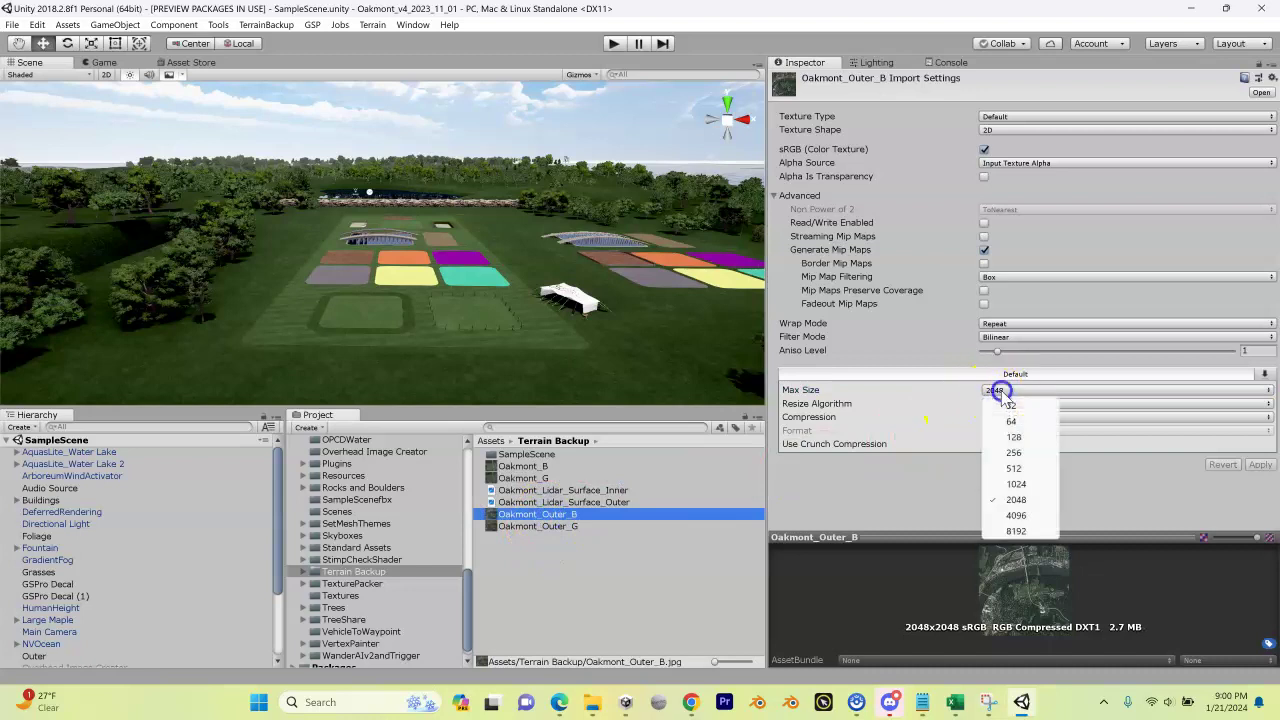
pyautogui.click(1012, 530)
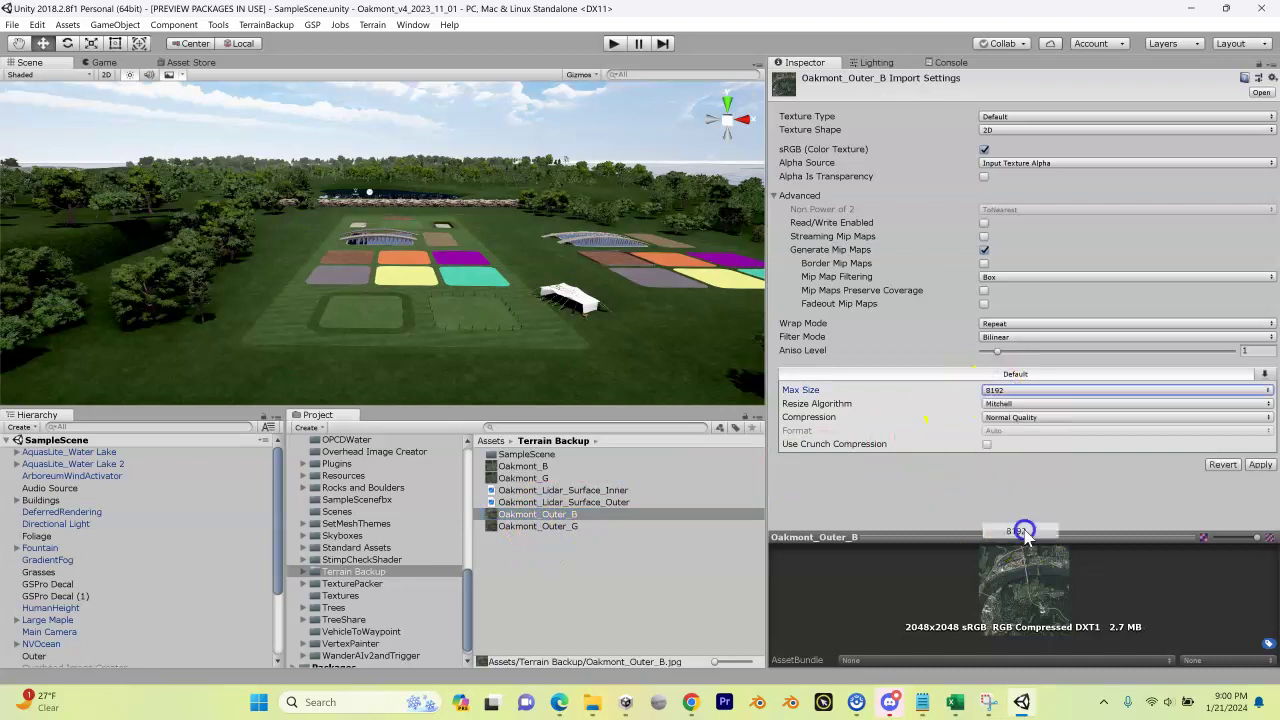
pyautogui.click(1259, 464)
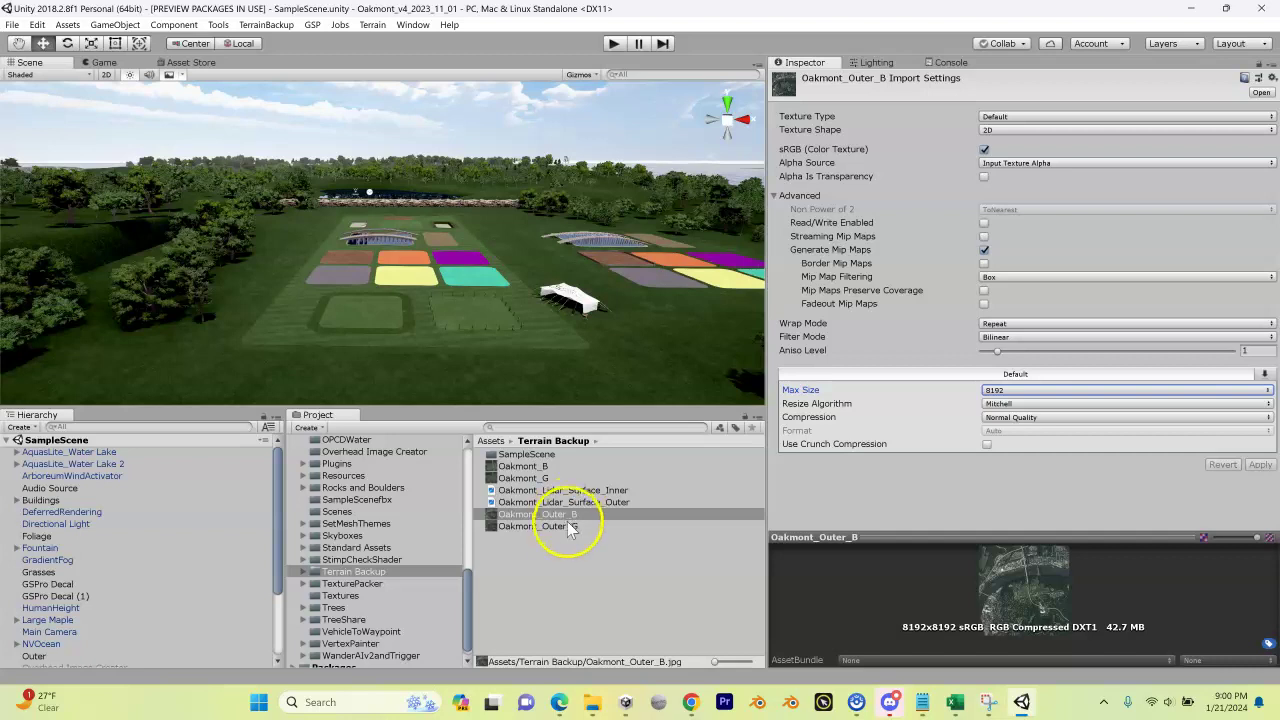
# Step: Set Oakmont_Outer_G's texture Max Size to 8192
pyautogui.click(566, 526)
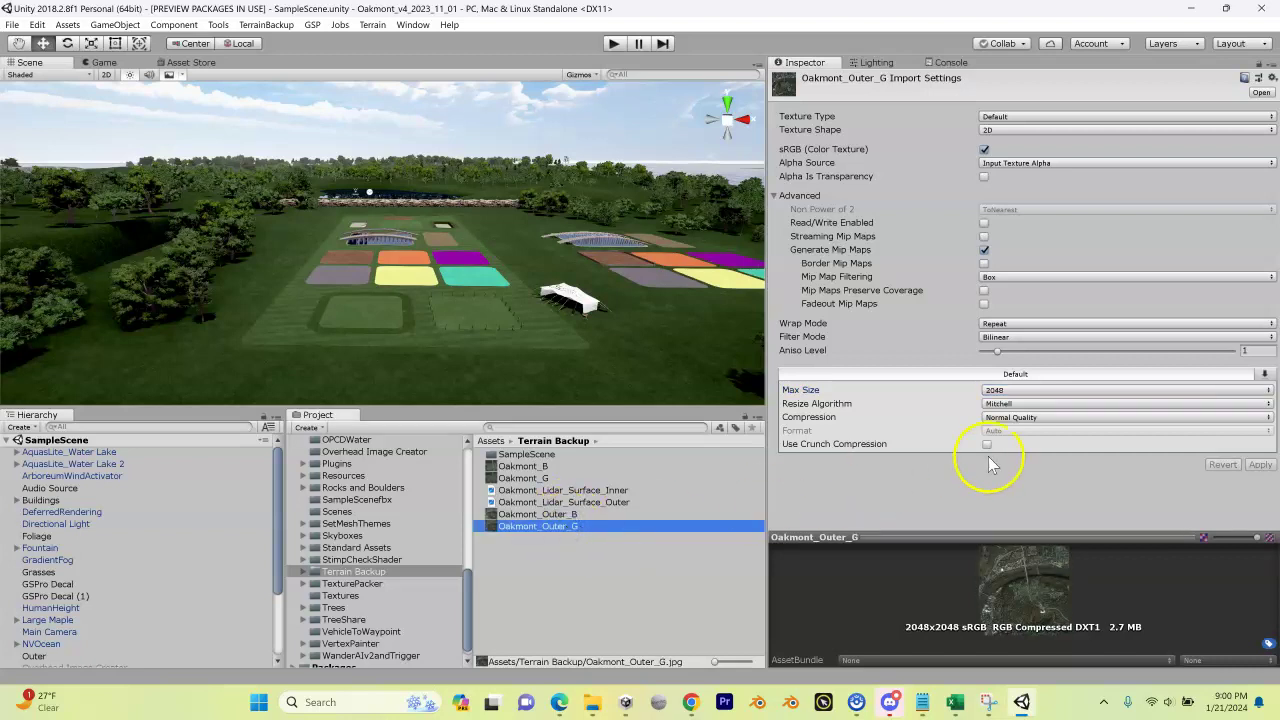
pyautogui.click(1002, 390)
pyautogui.click(1004, 529)
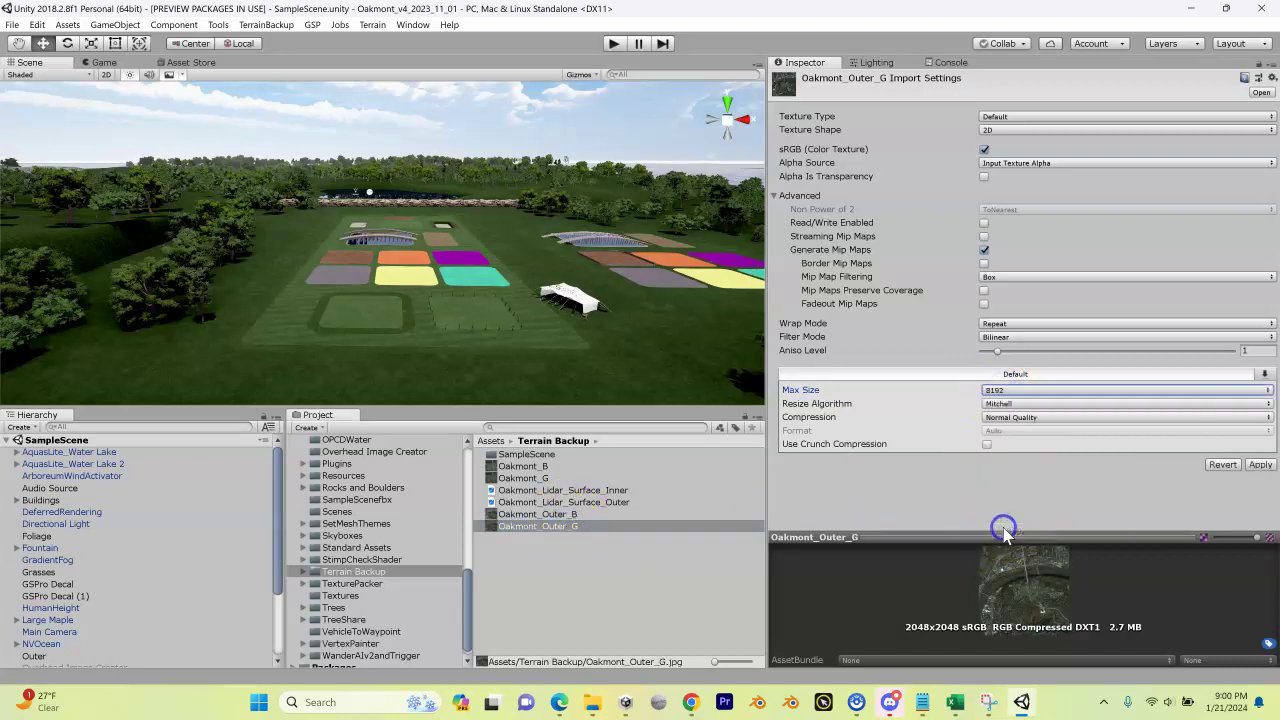